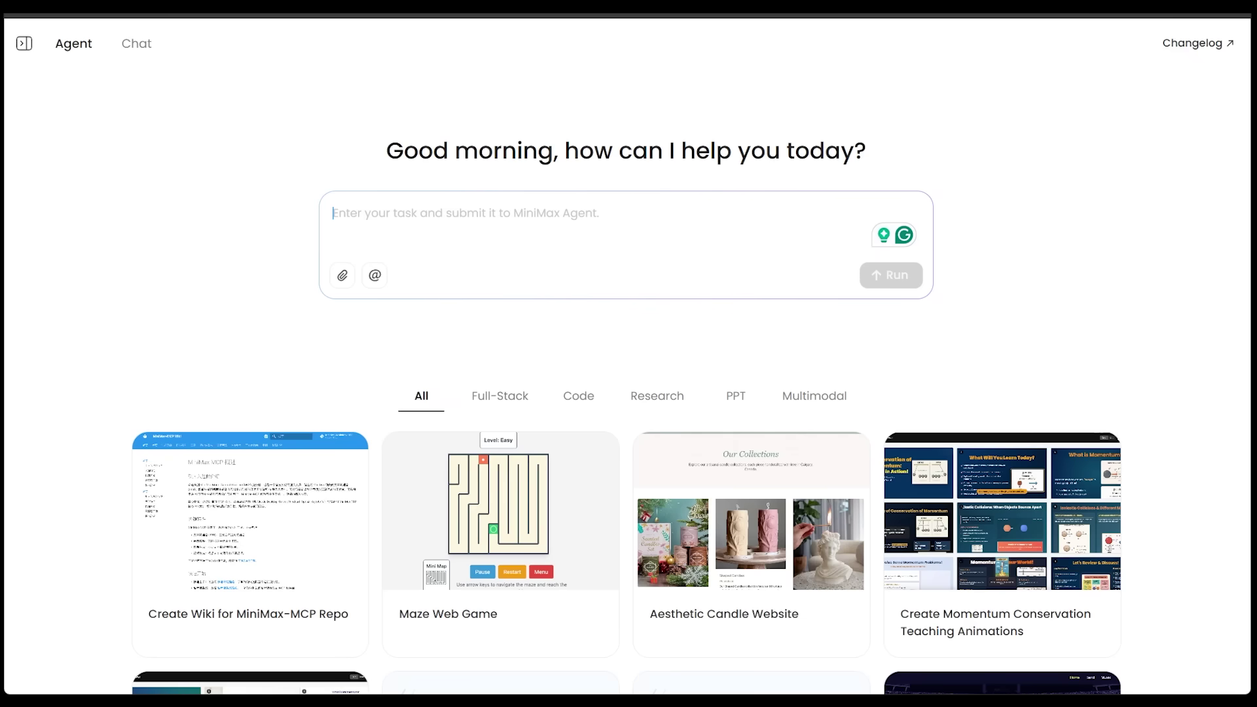
Step: Autoscroll the example gallery down until the Interactive Pokédex card and View Details show
middle_click(1194, 165)
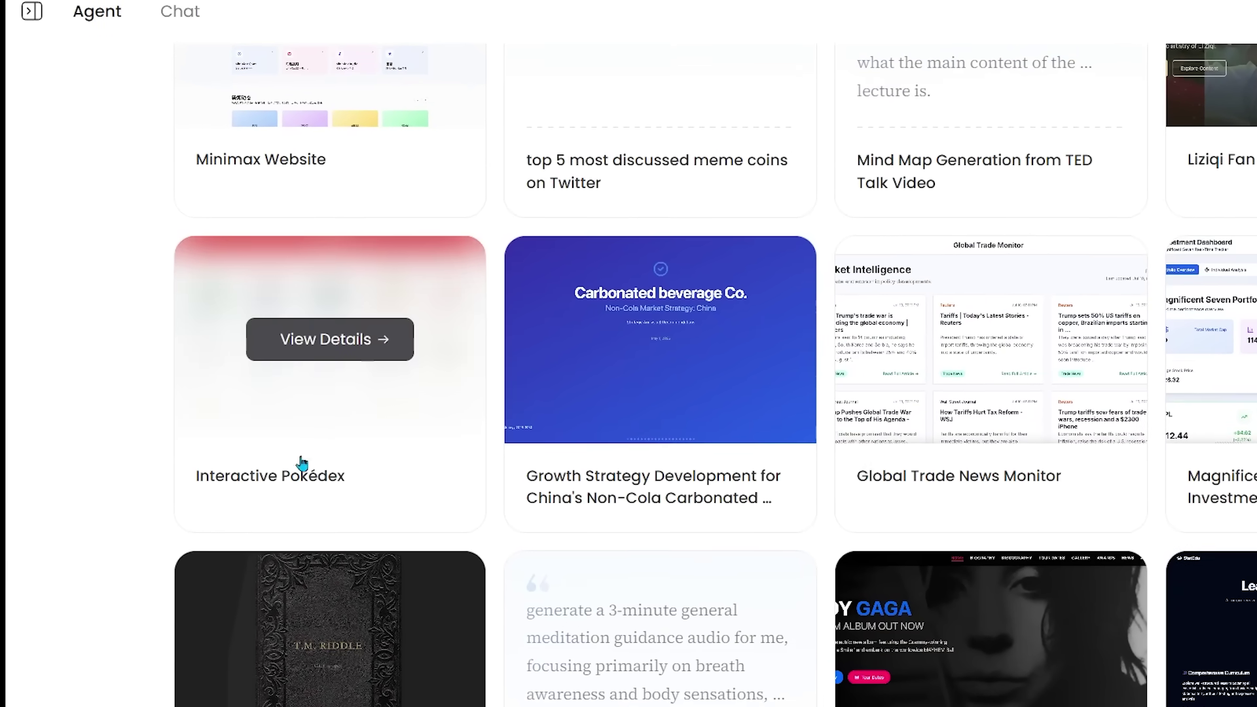
Step: Open the Interactive Pokédex replay and skip ahead to its deployed Pokédex card page
left_click(321, 347)
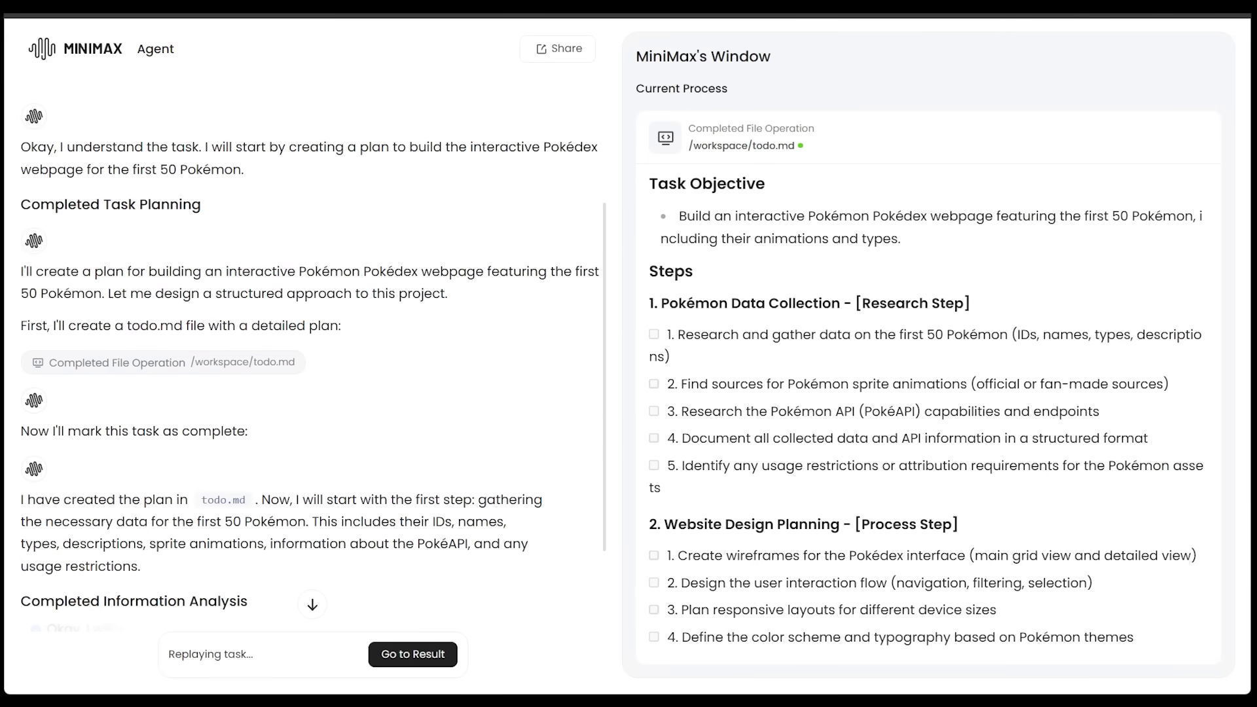
scroll(396, 369, "up", 5)
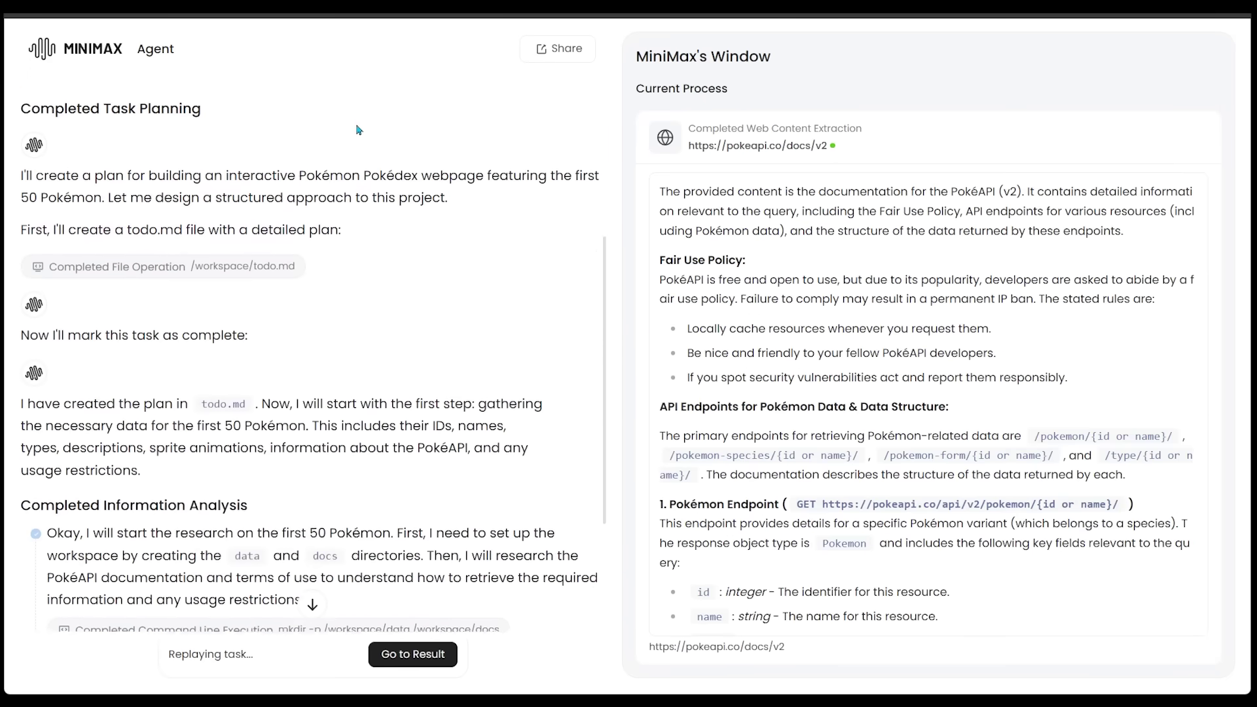
scroll(448, 348, "up", 5)
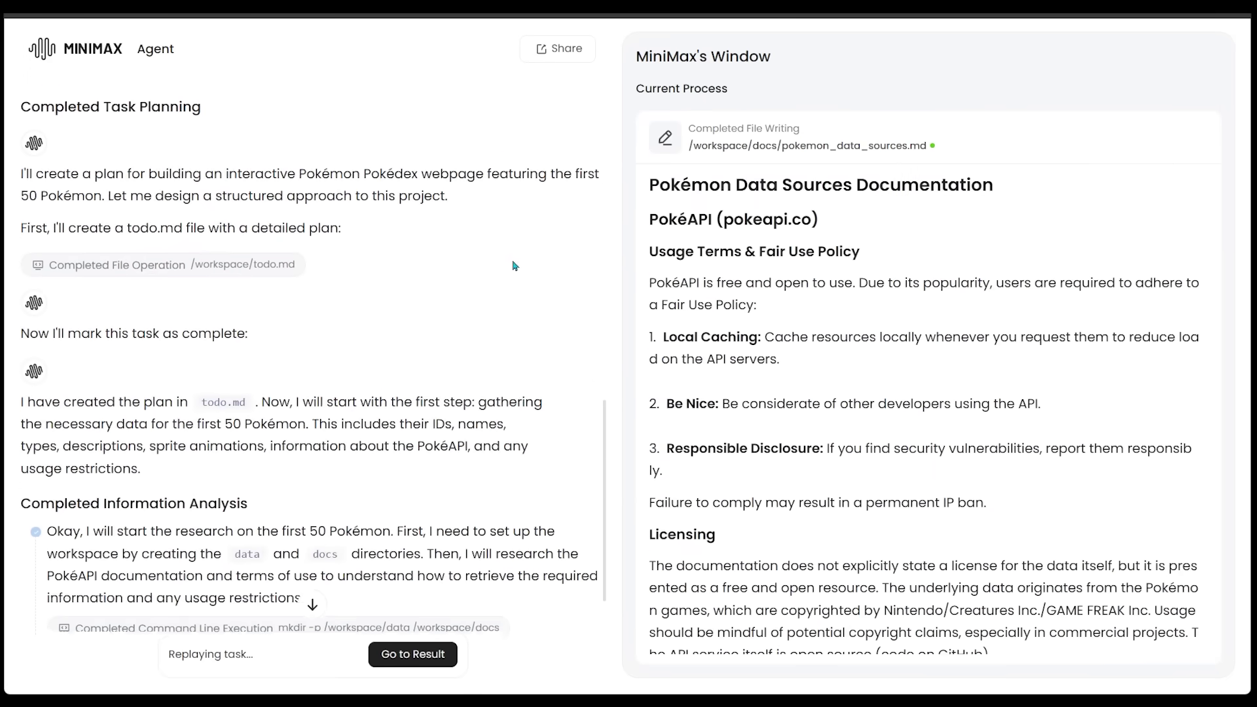
scroll(530, 202, "up", 5)
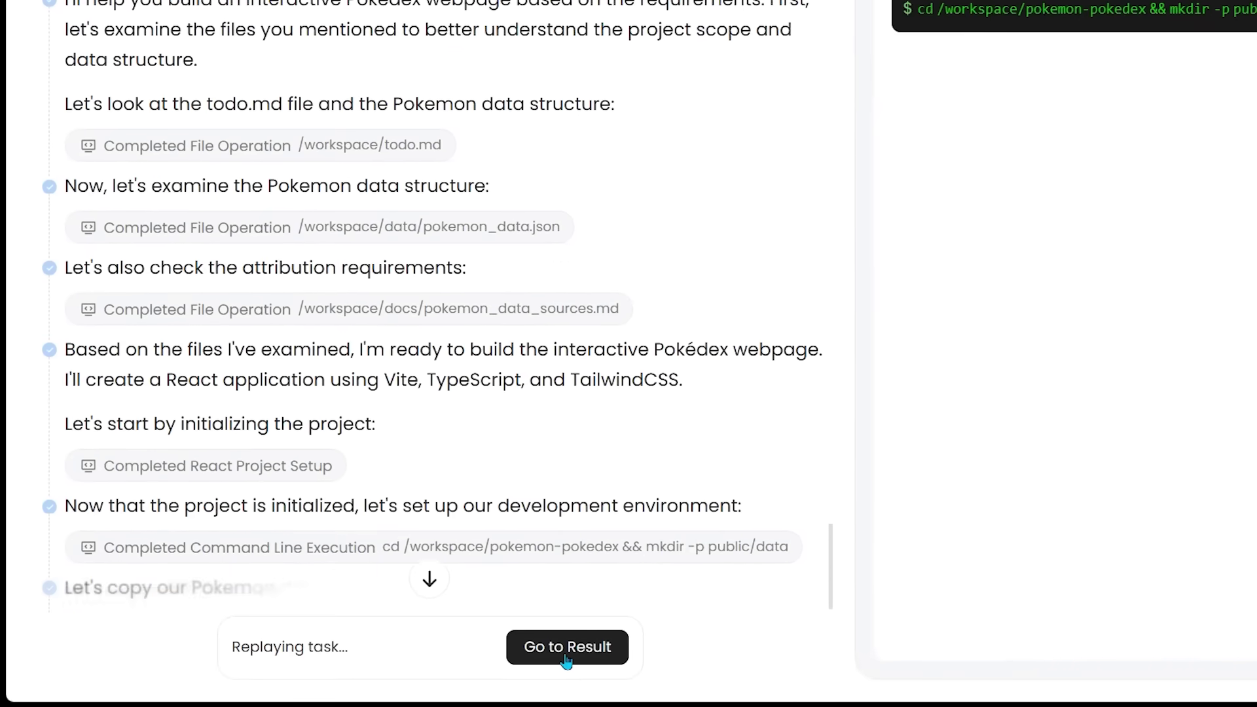
left_click(560, 652)
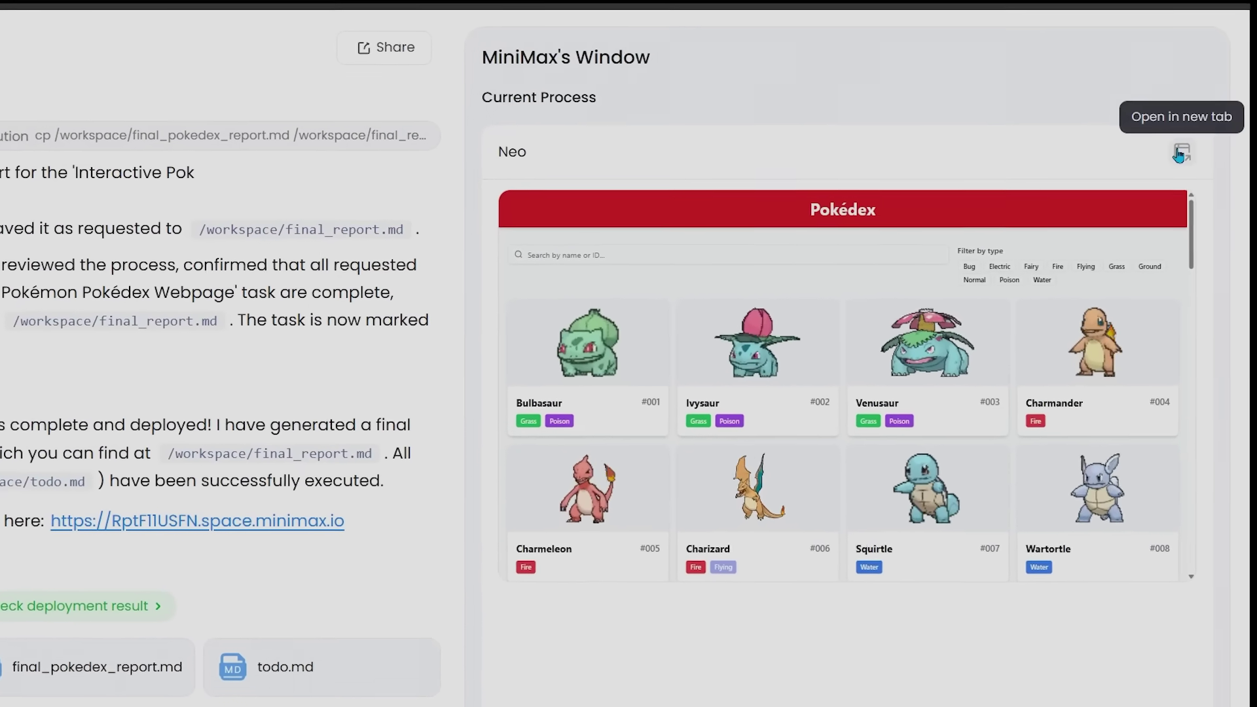
Step: Open the deployed Pokédex in a new tab, view Charmander's Fire-type details, then close them
left_click(1180, 152)
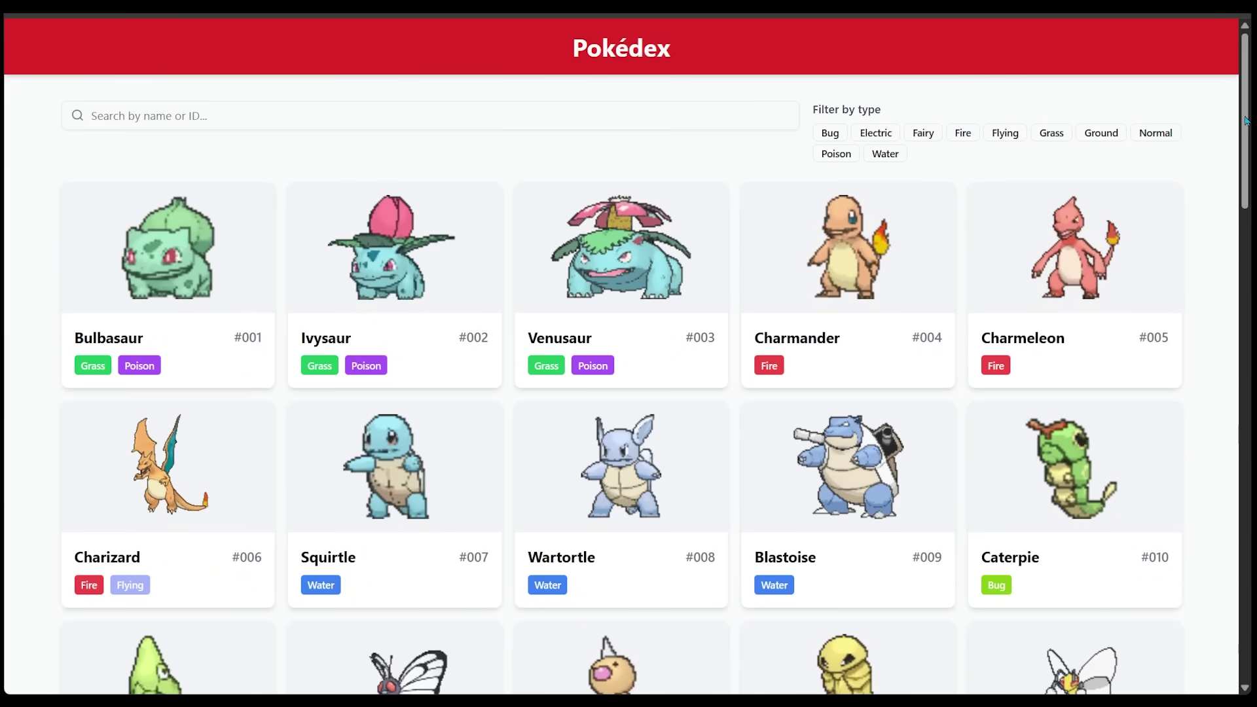
scroll(1232, 122, "down", 3)
scroll(1235, 176, "up", 3)
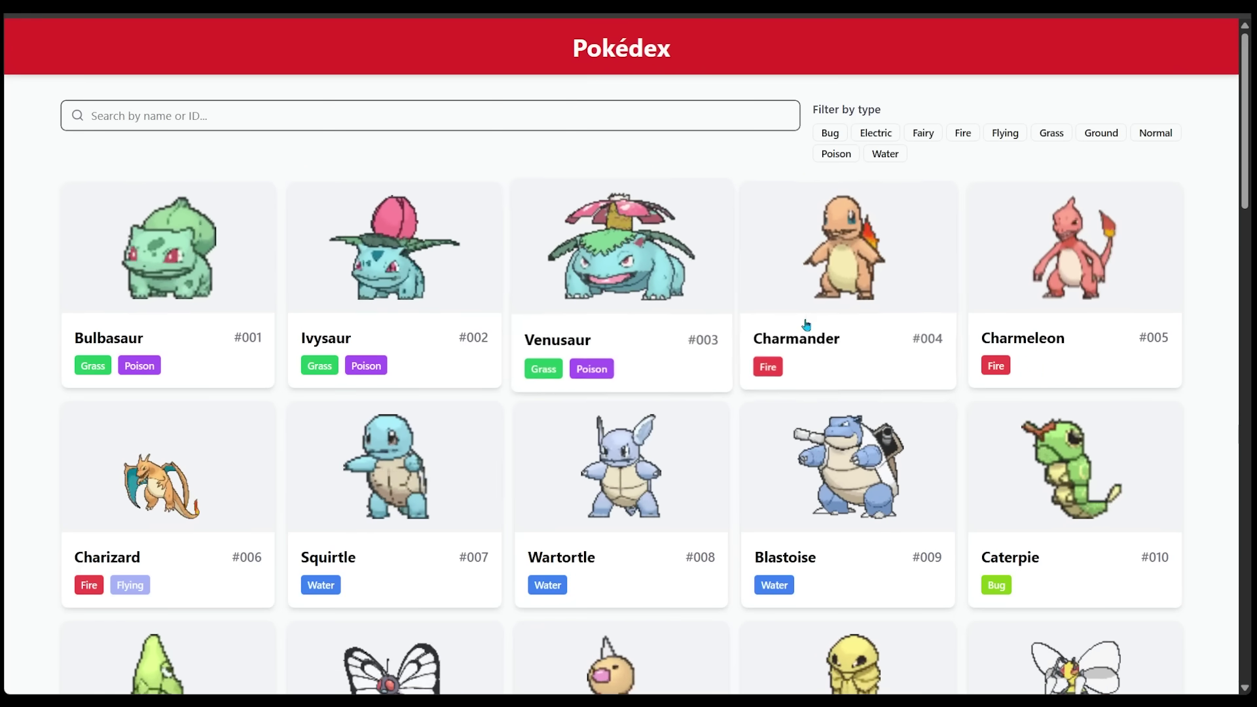
left_click(847, 275)
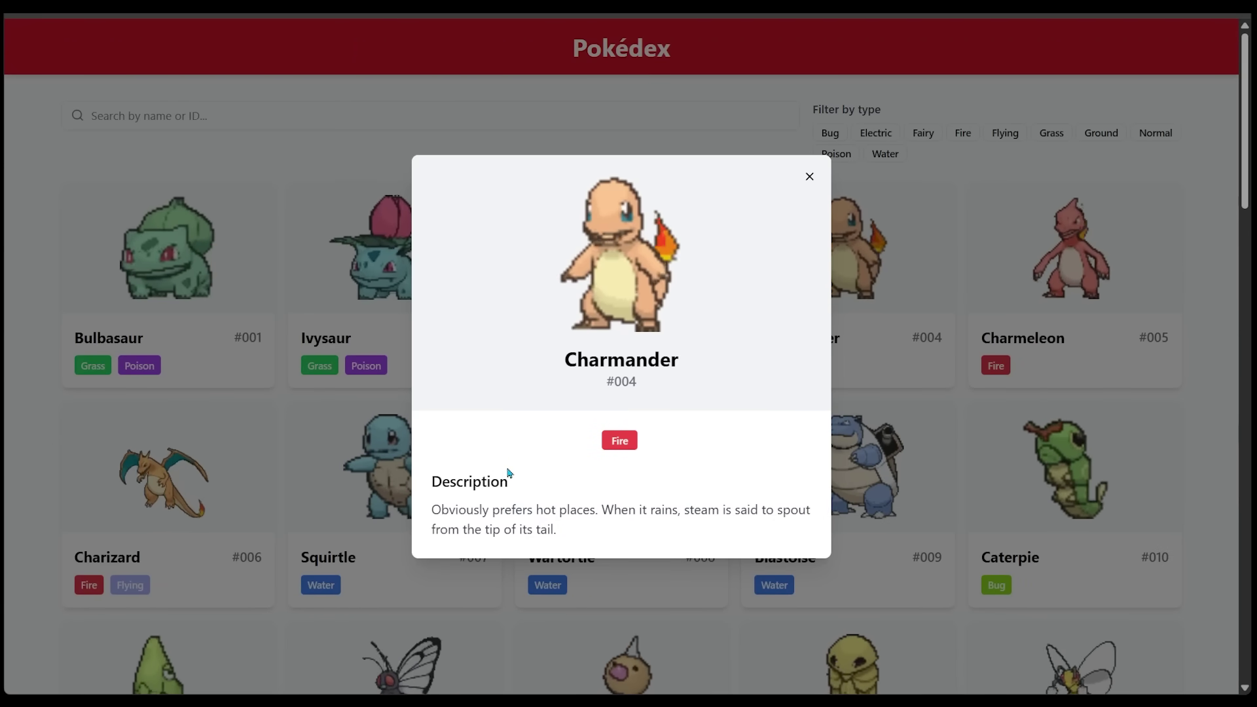
left_click(810, 176)
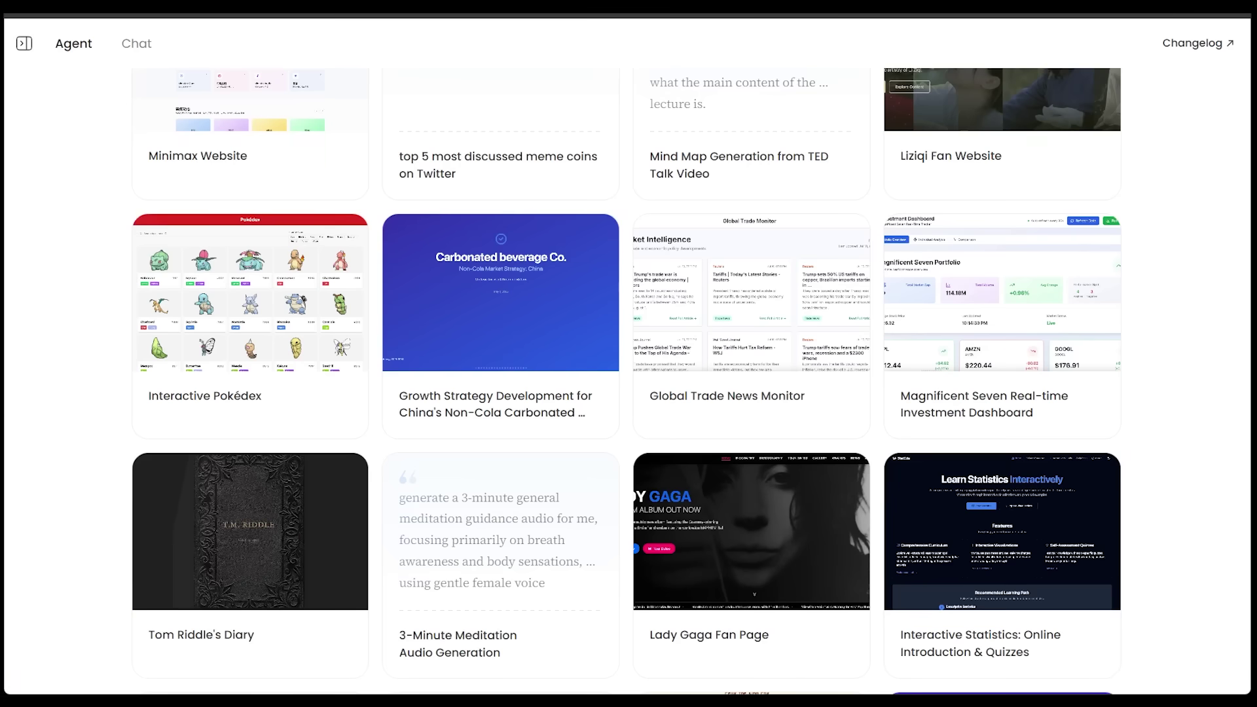
Step: Paste the dark Spotify-style homepage prompt, with hero banner, carousel and genre filters, into the task box
scroll(1121, 401, "down", 5)
scroll(1121, 402, "up", 10)
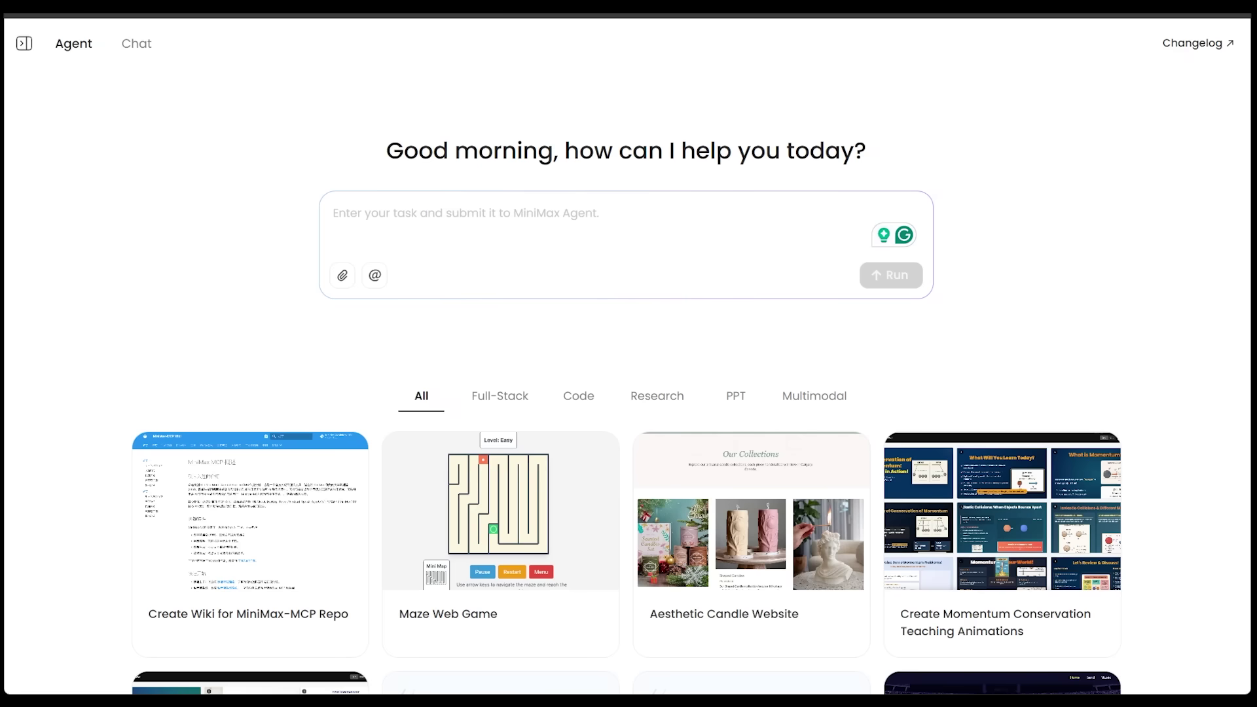
type("Create a Spotify-style music streaming homepage. Include: hero banner, top playlists carousel, trending artists section, genre filters, and a dark UI")
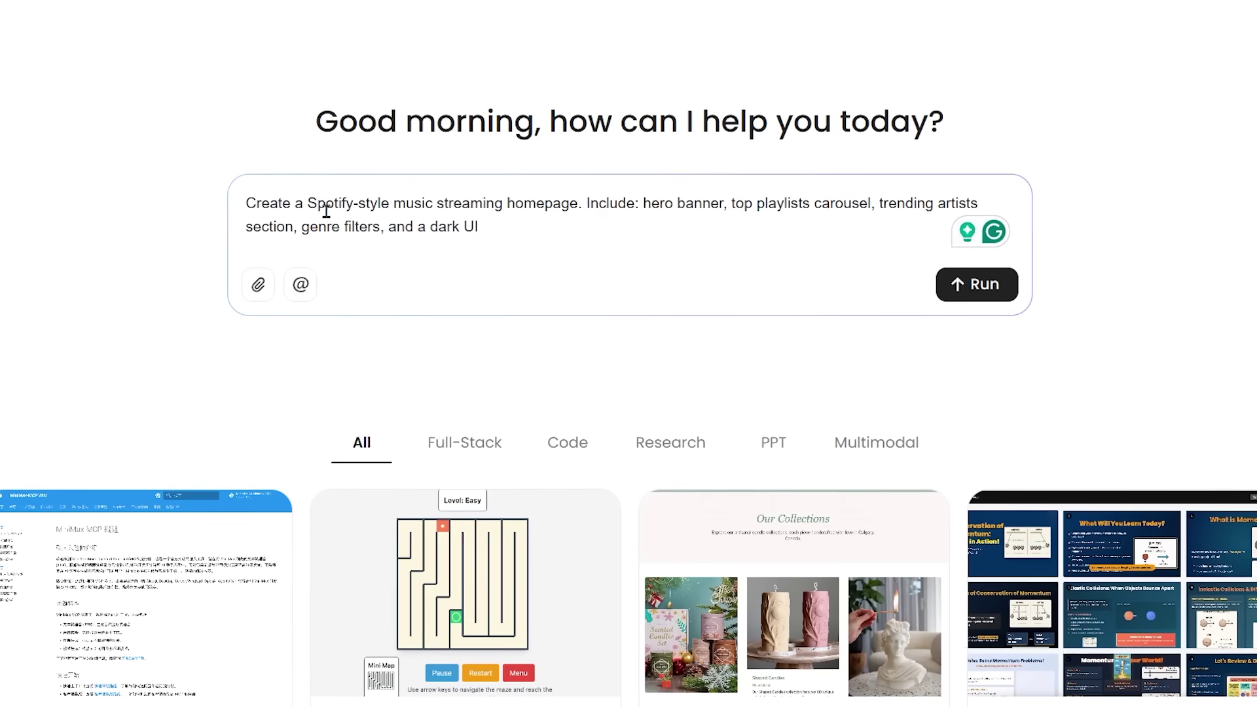
Step: Run the Spotify homepage task and jump to the reply with the live website link
left_click(1002, 292)
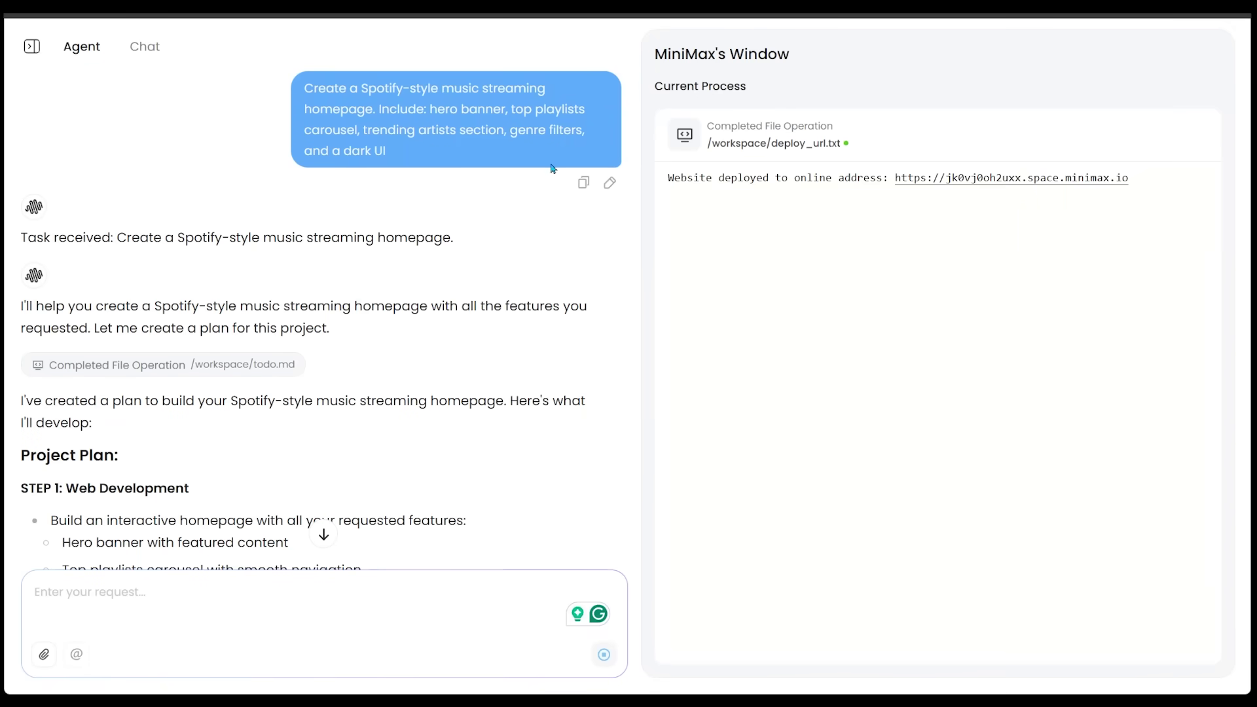
scroll(366, 167, "down", 2)
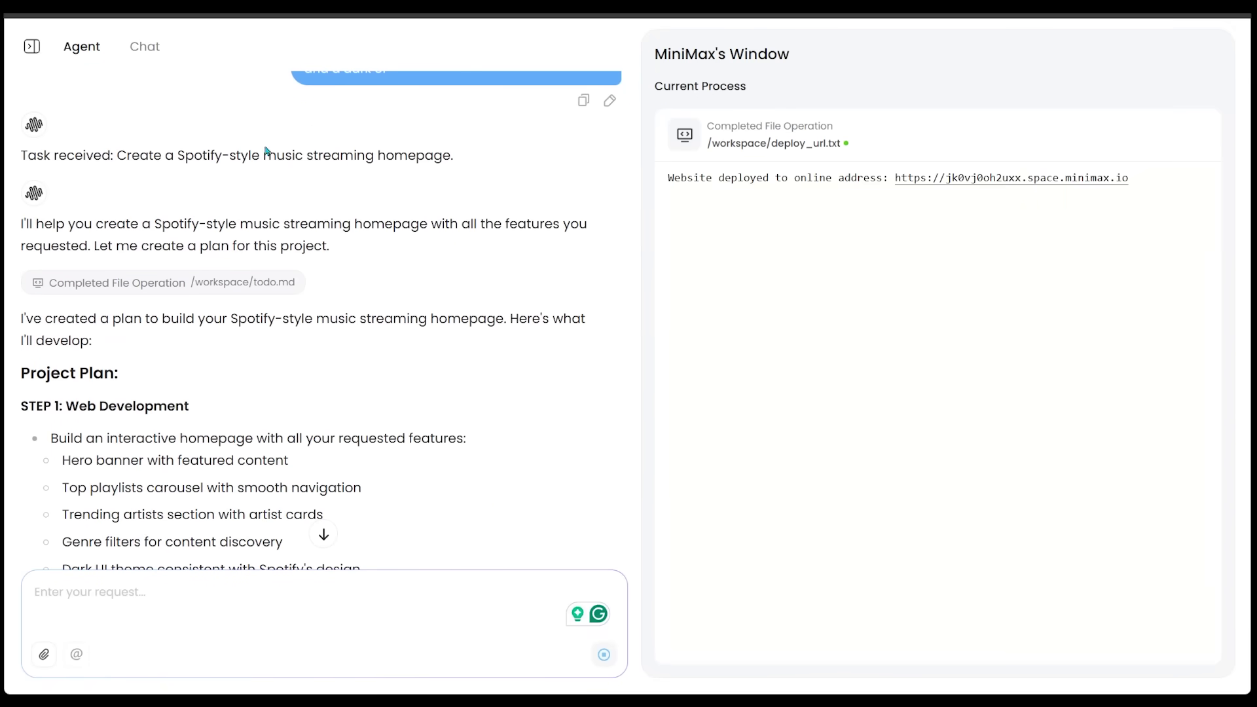
scroll(624, 126, "down", 2)
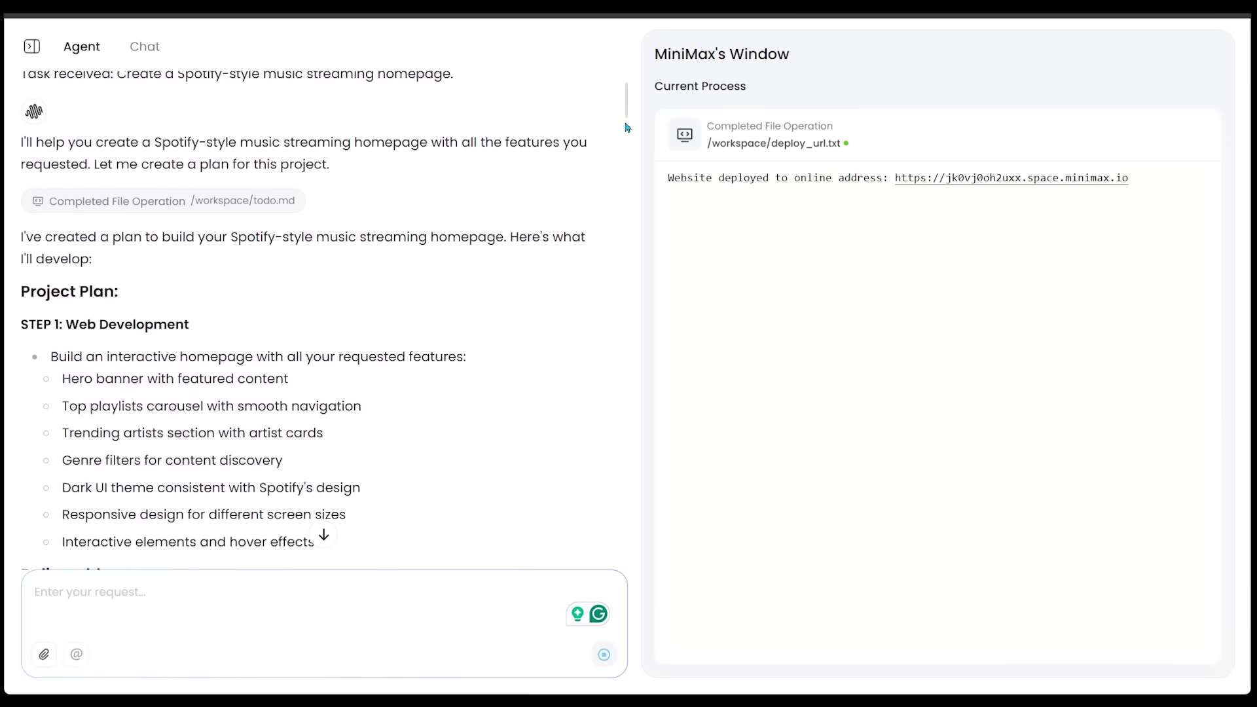
scroll(366, 222, "down", 2)
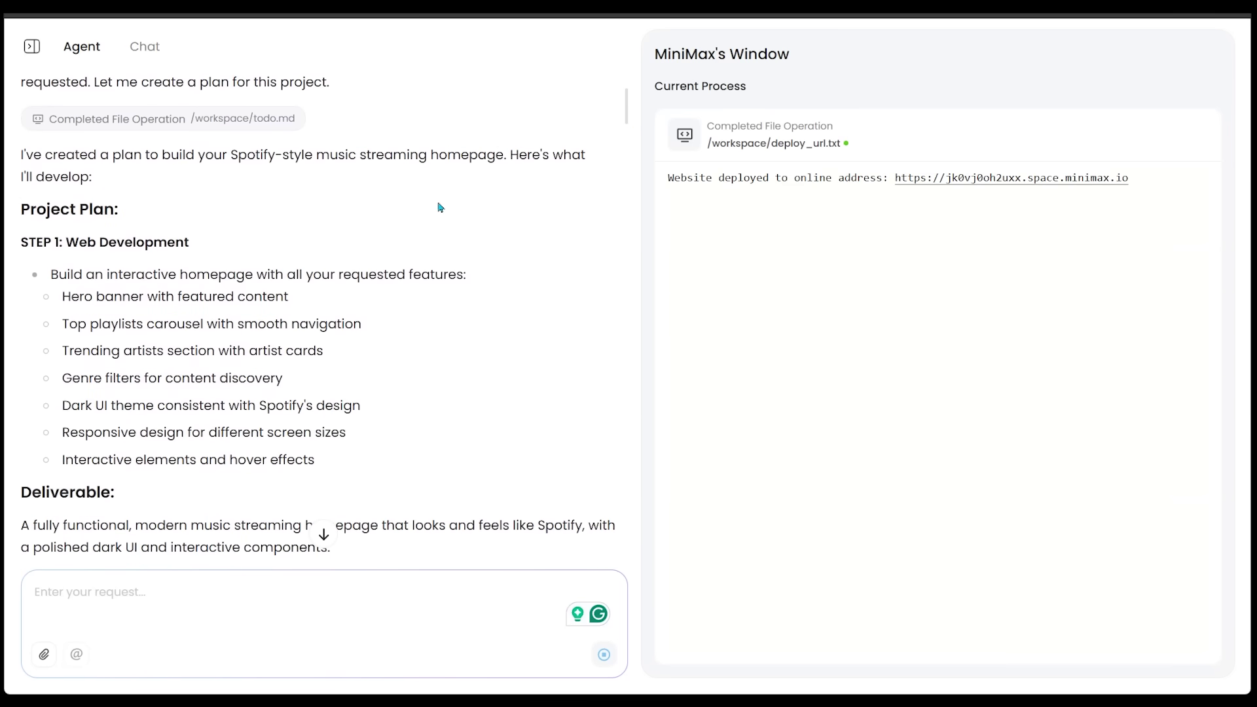
scroll(132, 195, "down", 4)
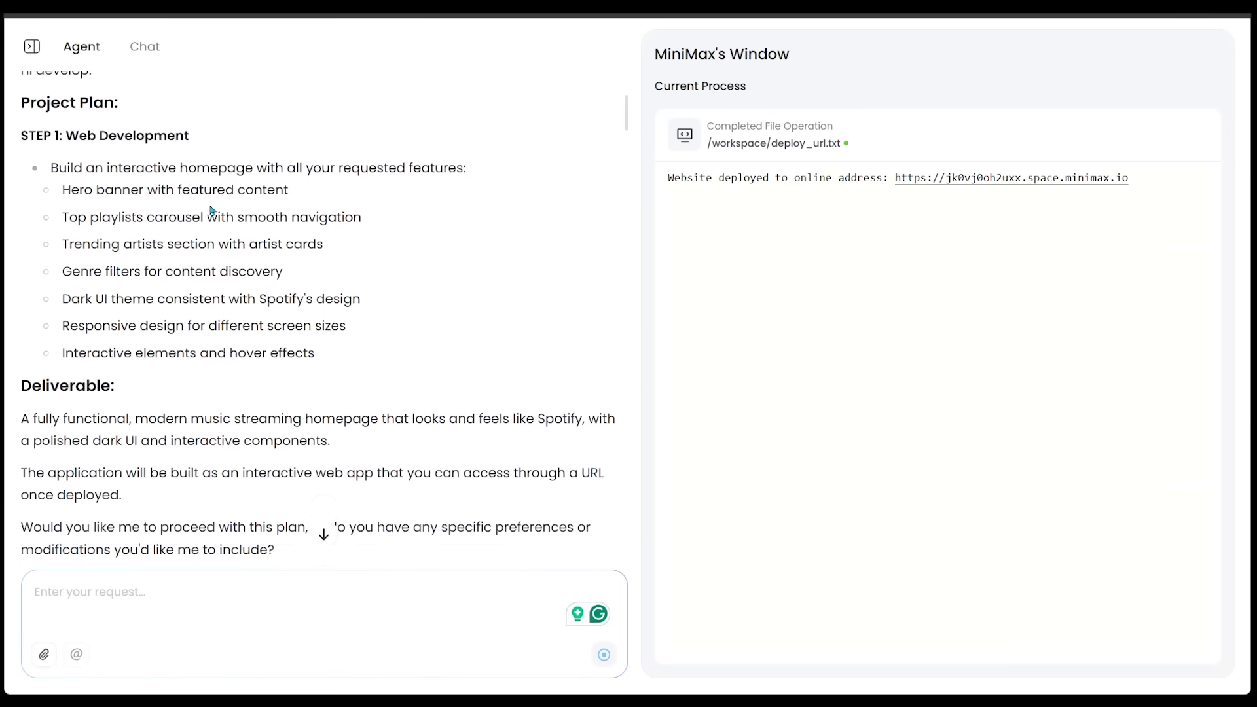
scroll(95, 288, "down", 4)
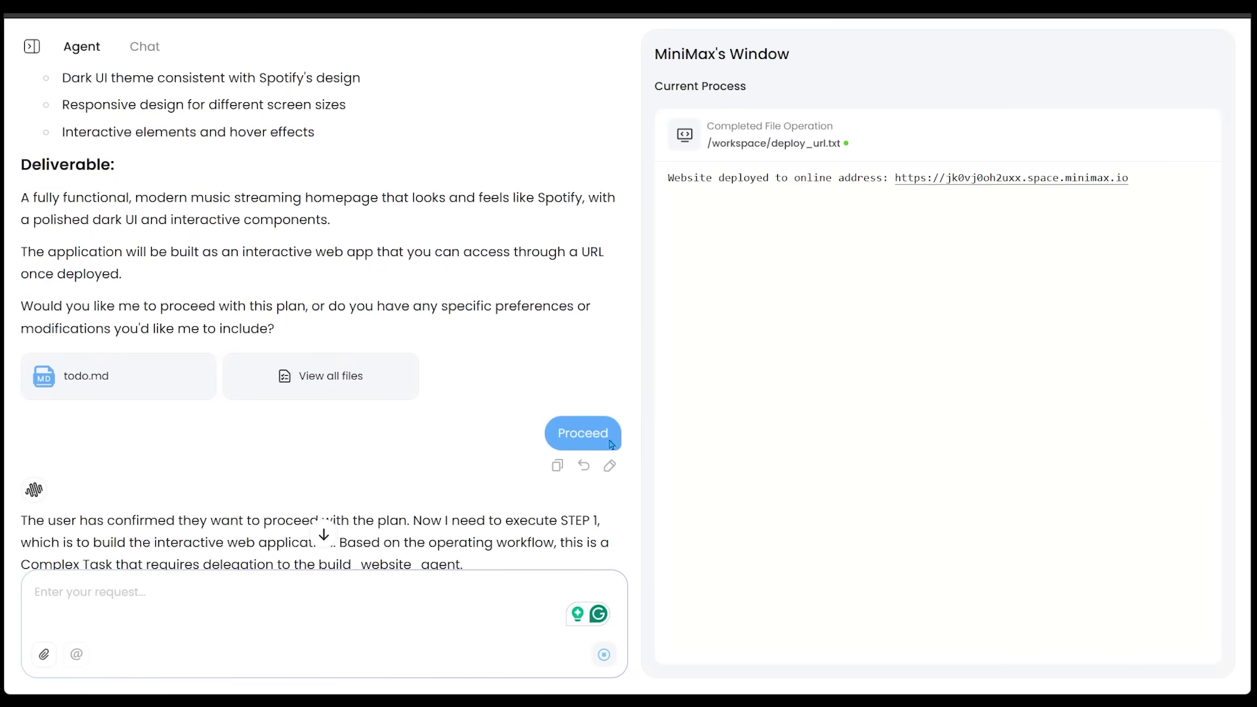
left_click(325, 538)
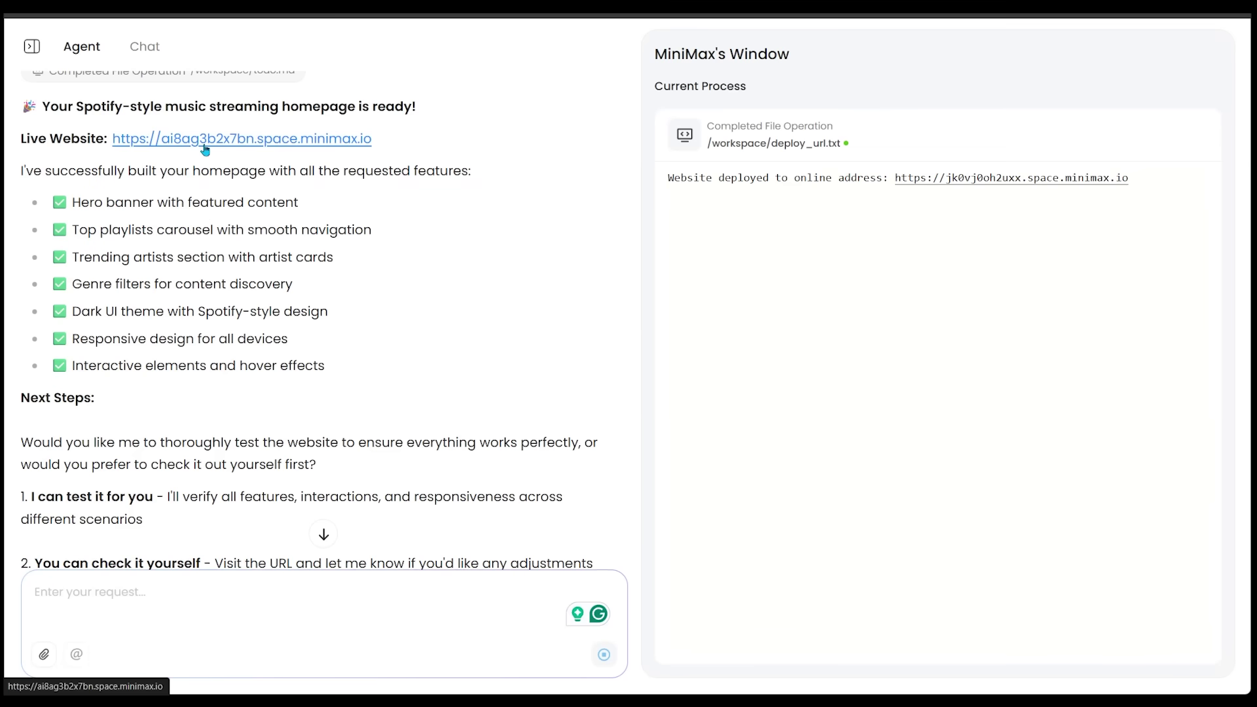
left_click(271, 153)
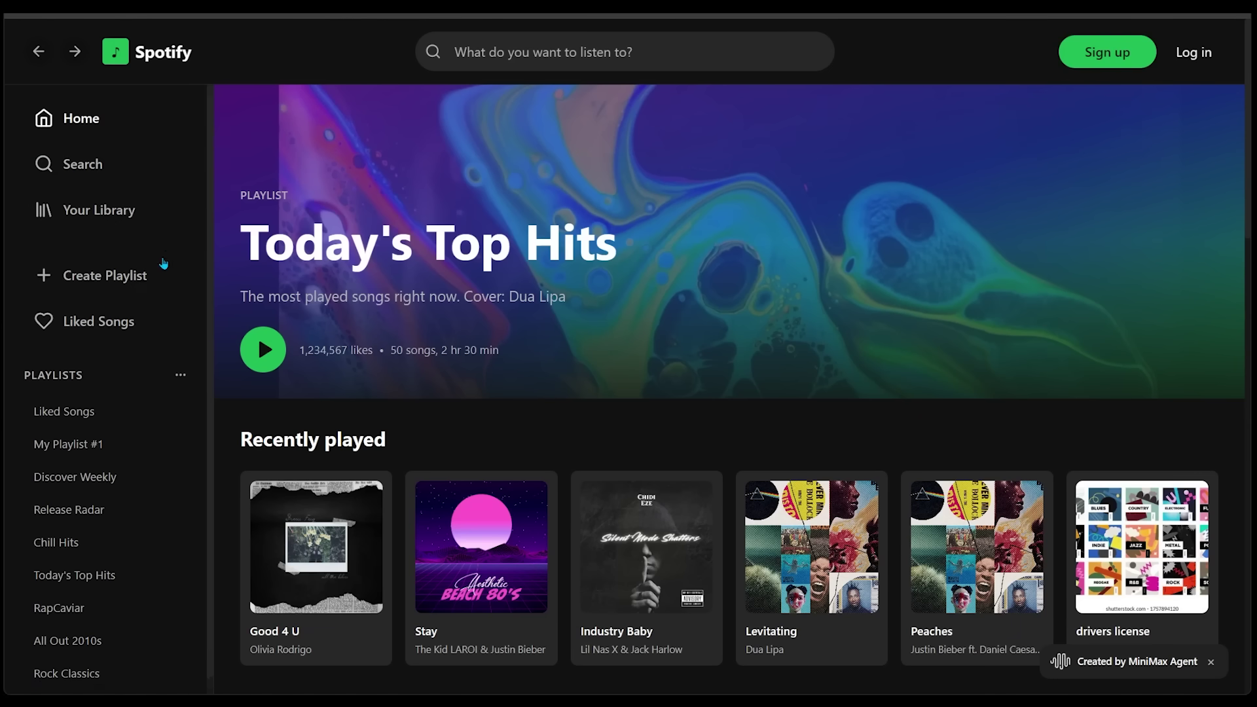
scroll(98, 268, "down", 1)
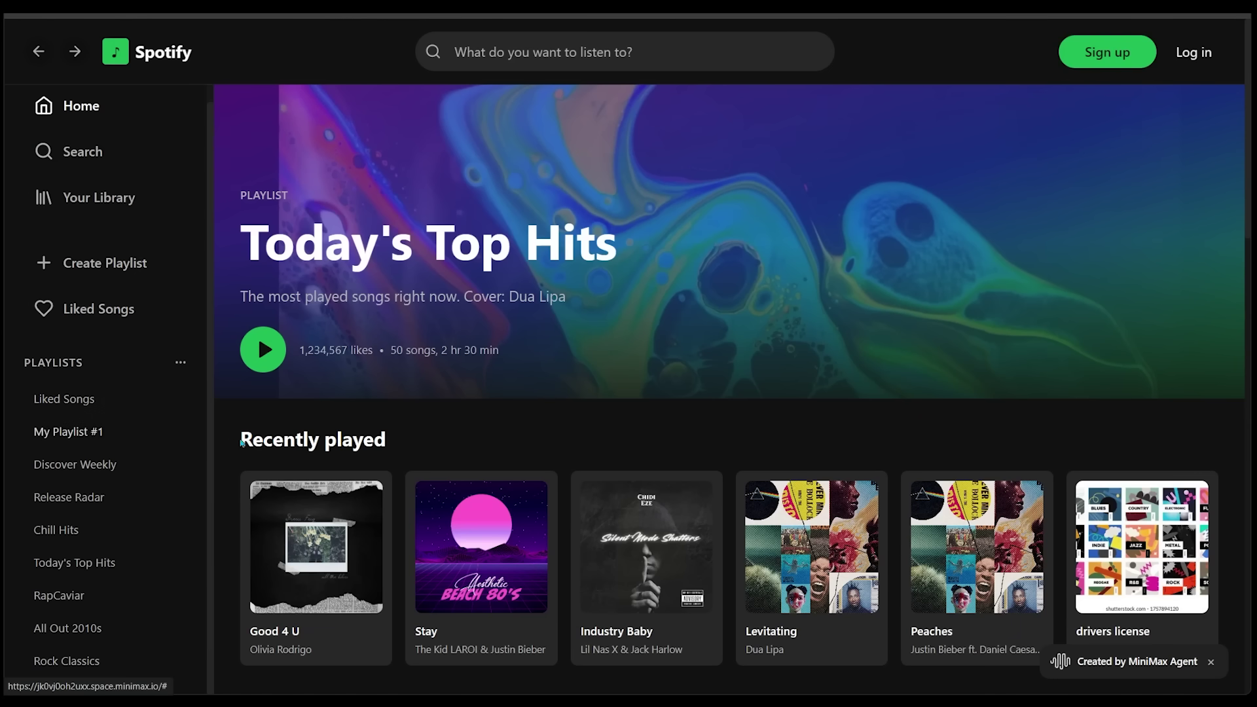
scroll(471, 426, "down", 3)
scroll(1193, 249, "down", 1)
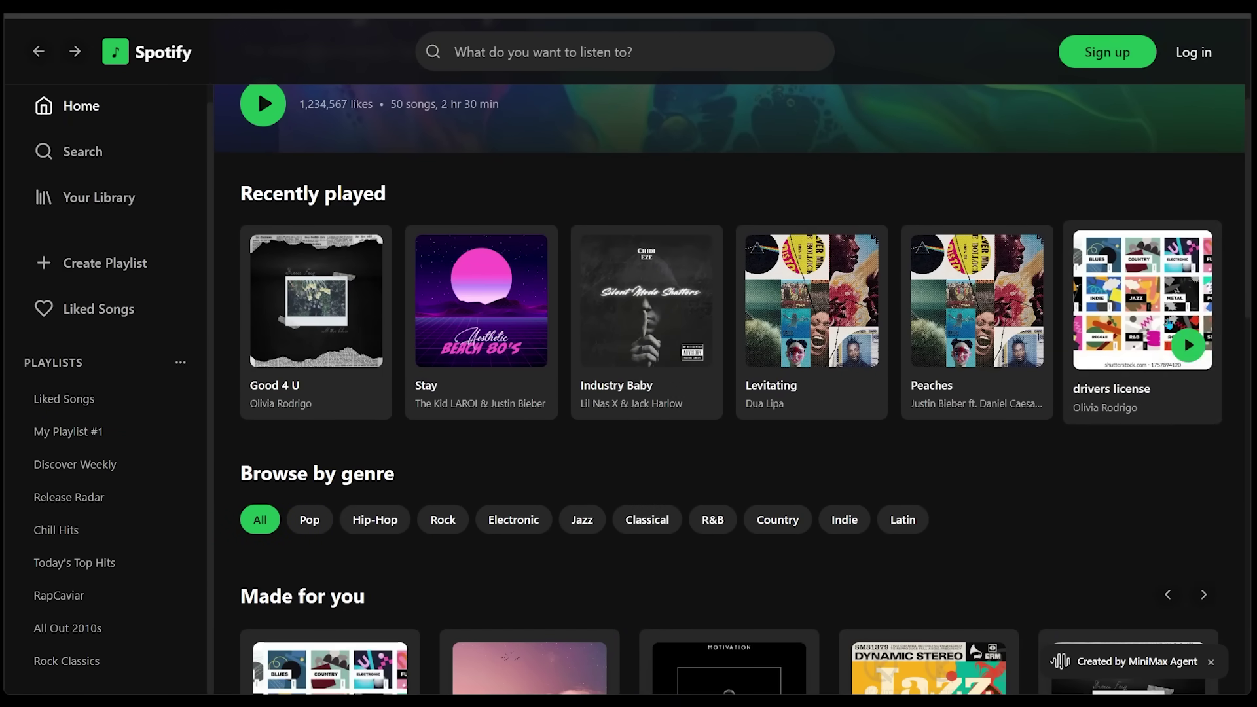
scroll(312, 225, "down", 4)
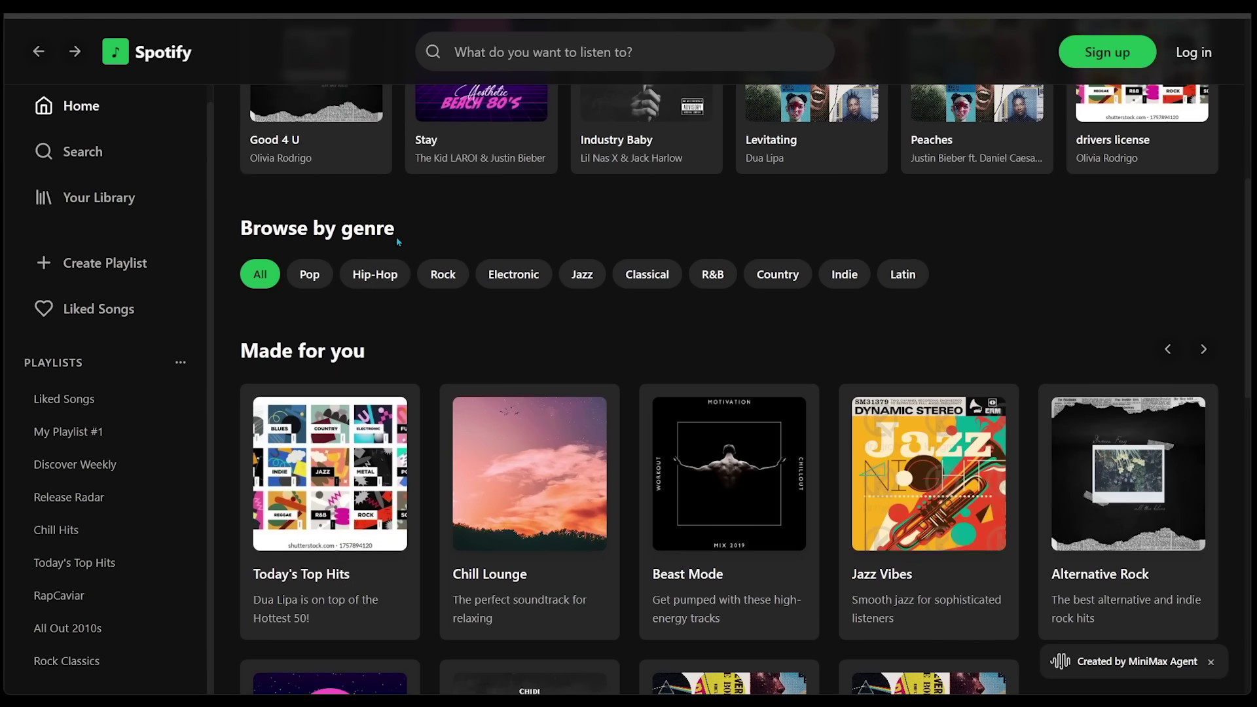
left_click(318, 278)
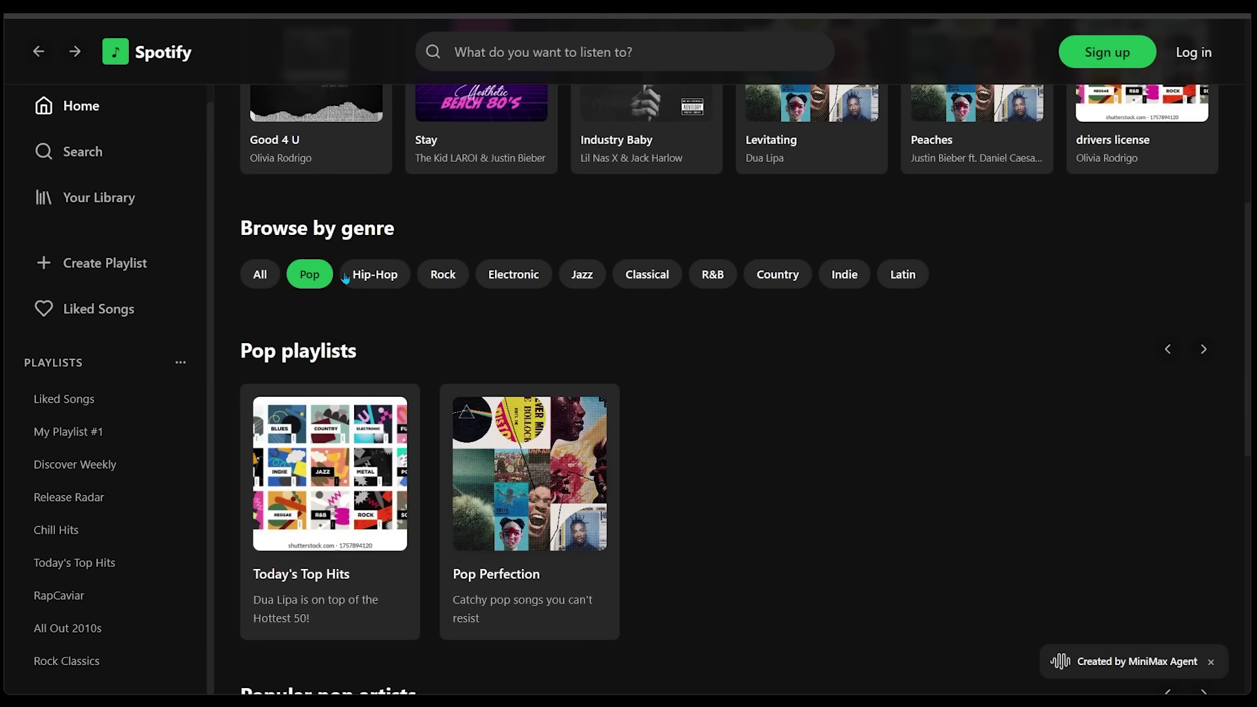
left_click(369, 278)
left_click(436, 281)
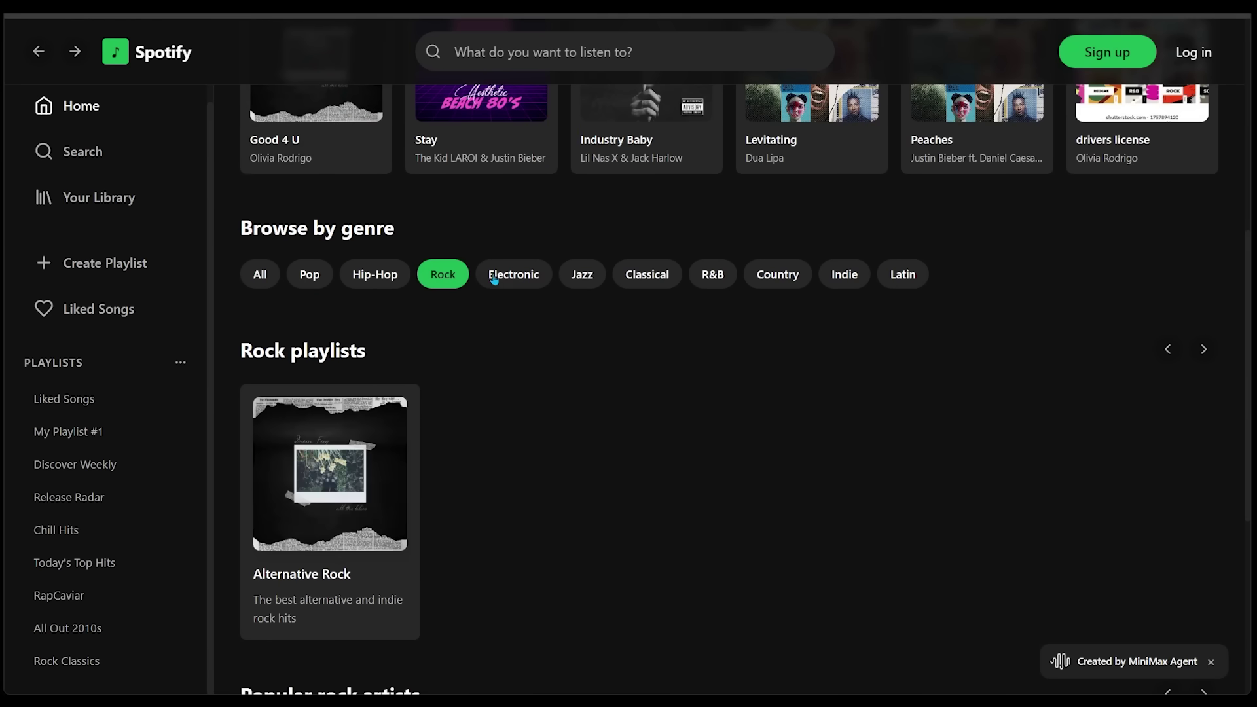
left_click(510, 280)
left_click(582, 281)
left_click(650, 282)
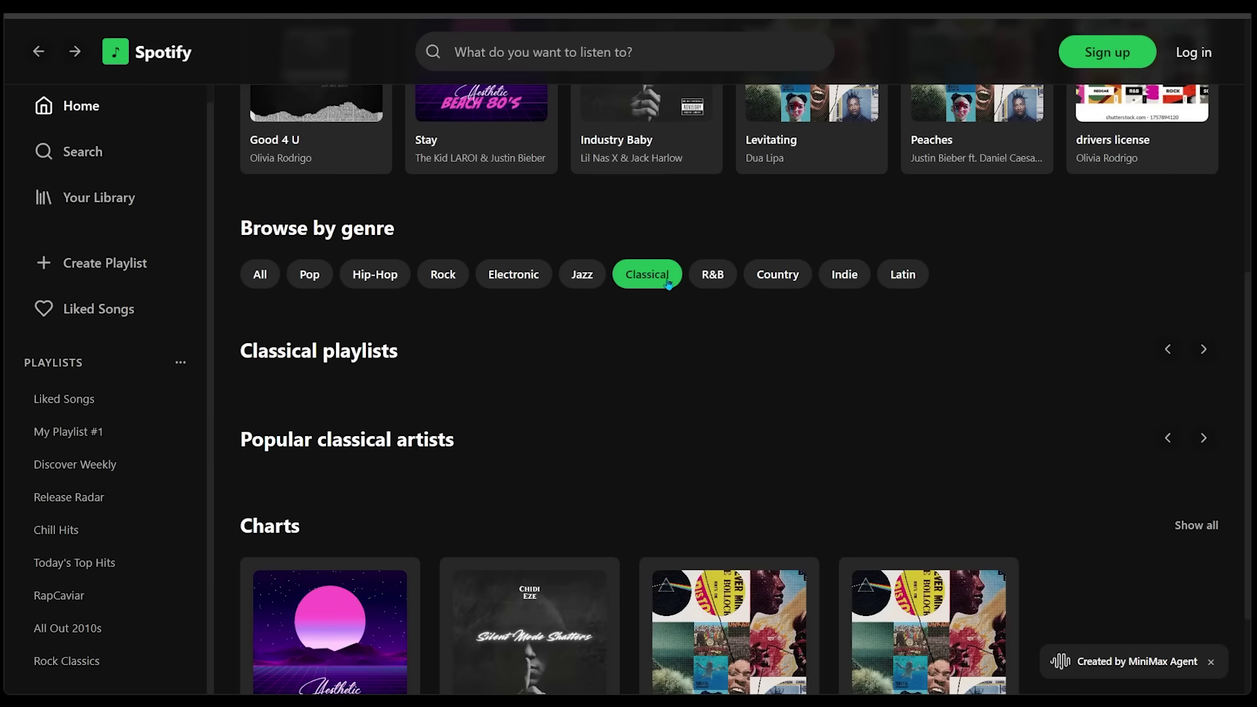
left_click(717, 280)
left_click(780, 281)
left_click(844, 286)
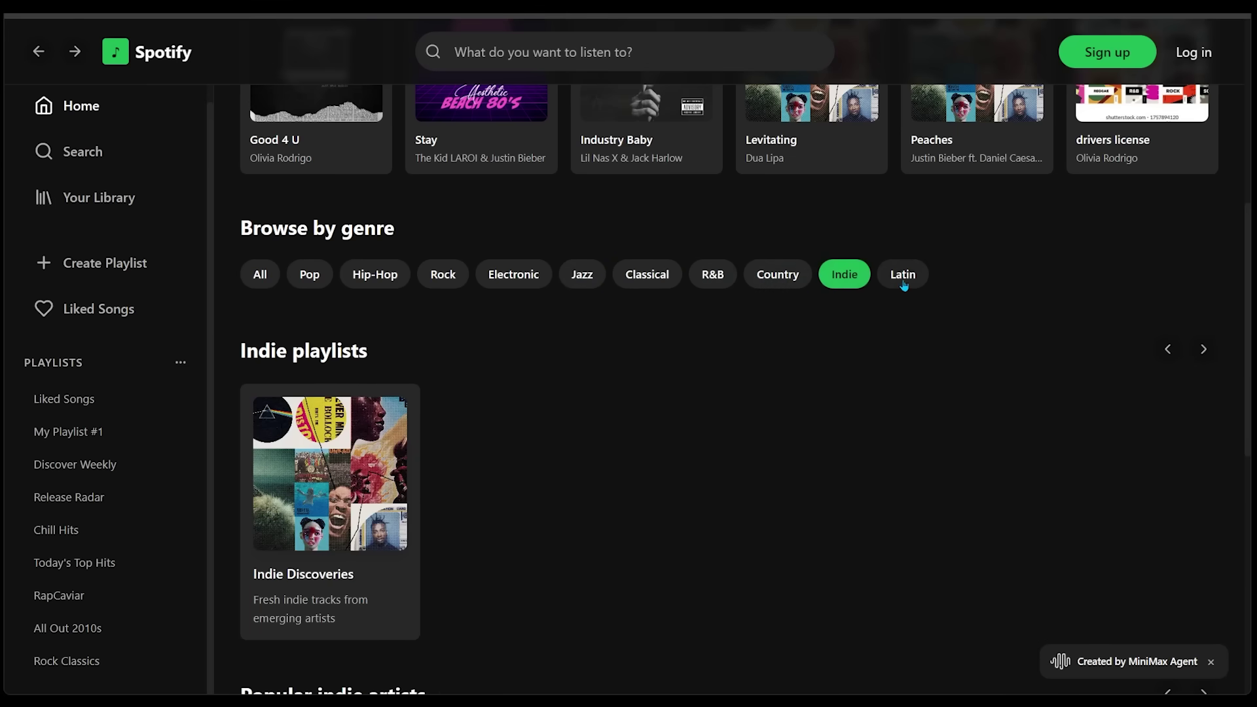
left_click(905, 281)
left_click(269, 280)
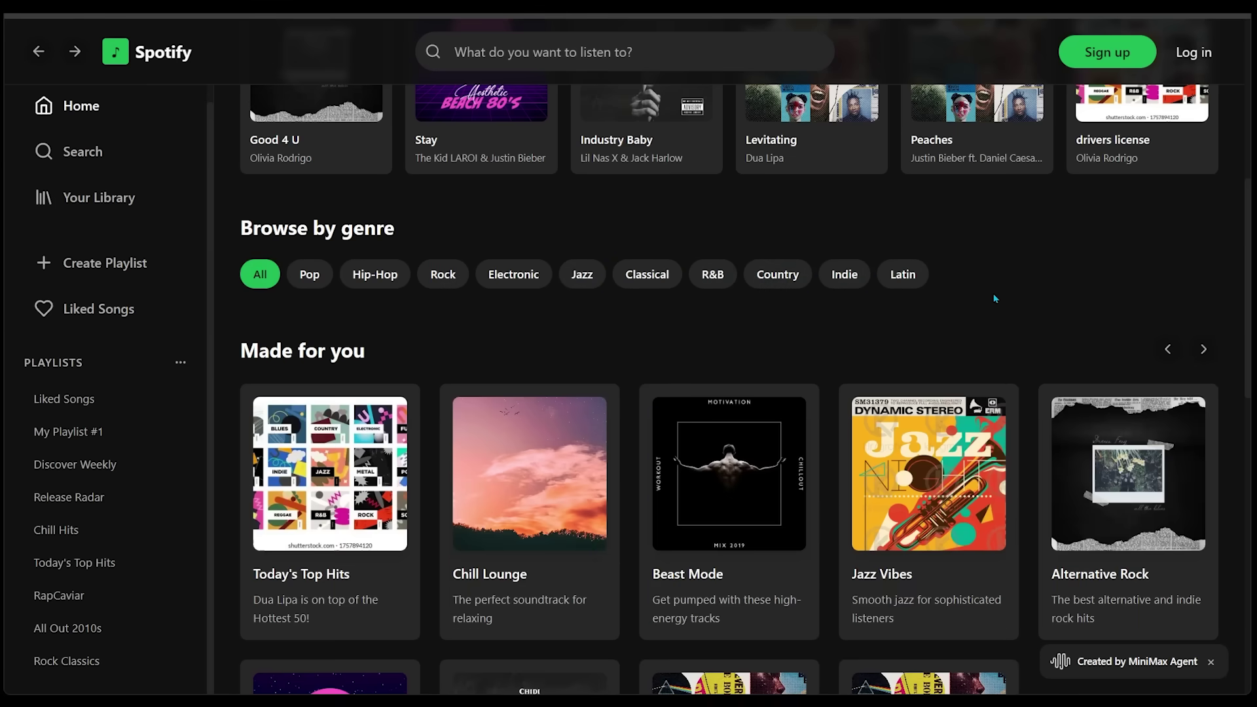
scroll(324, 249, "down", 2)
scroll(514, 192, "down", 8)
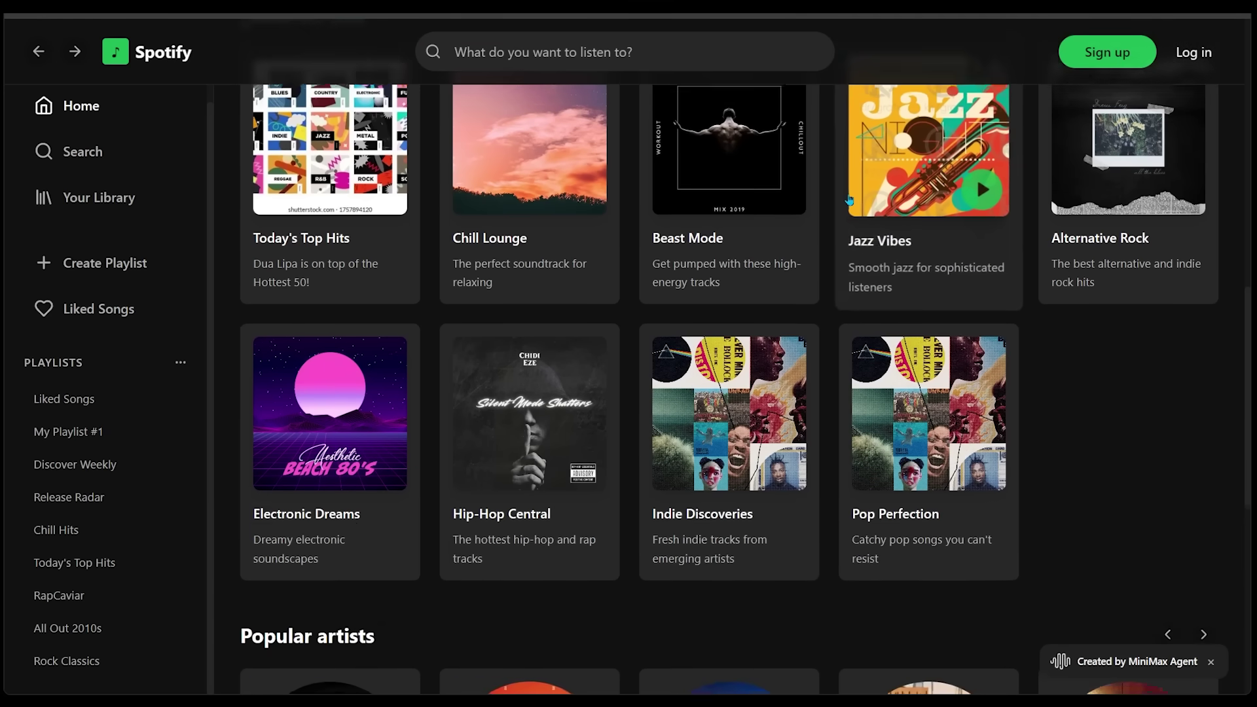
scroll(563, 245, "down", 3)
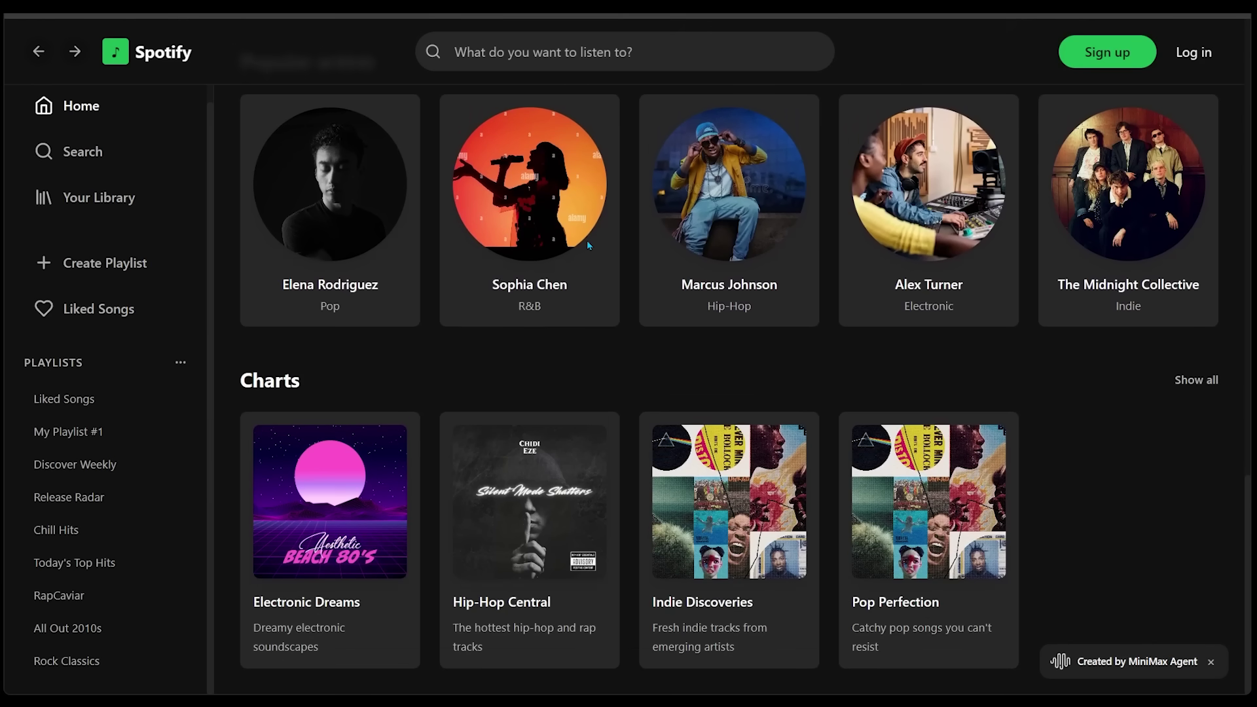
scroll(649, 319, "up", 14)
scroll(650, 319, "up", 5)
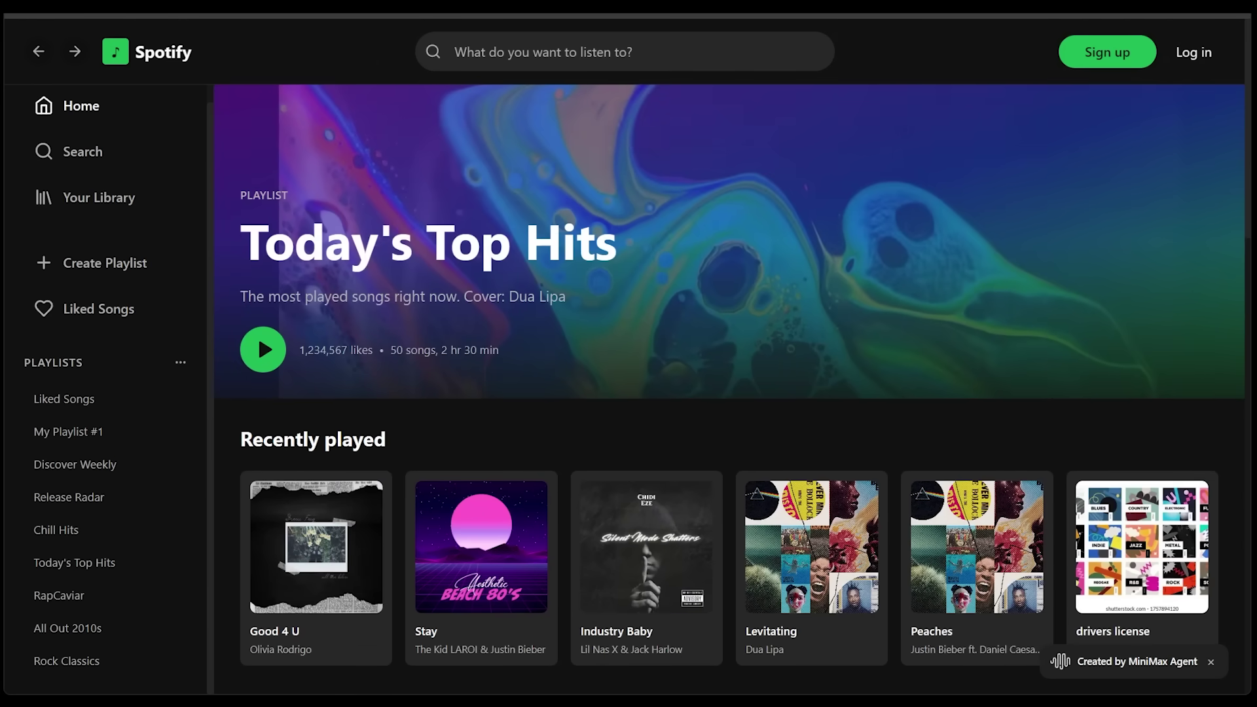
Step: Paste the freelance video-editor portfolio prompt into a new task box
left_click(593, 51)
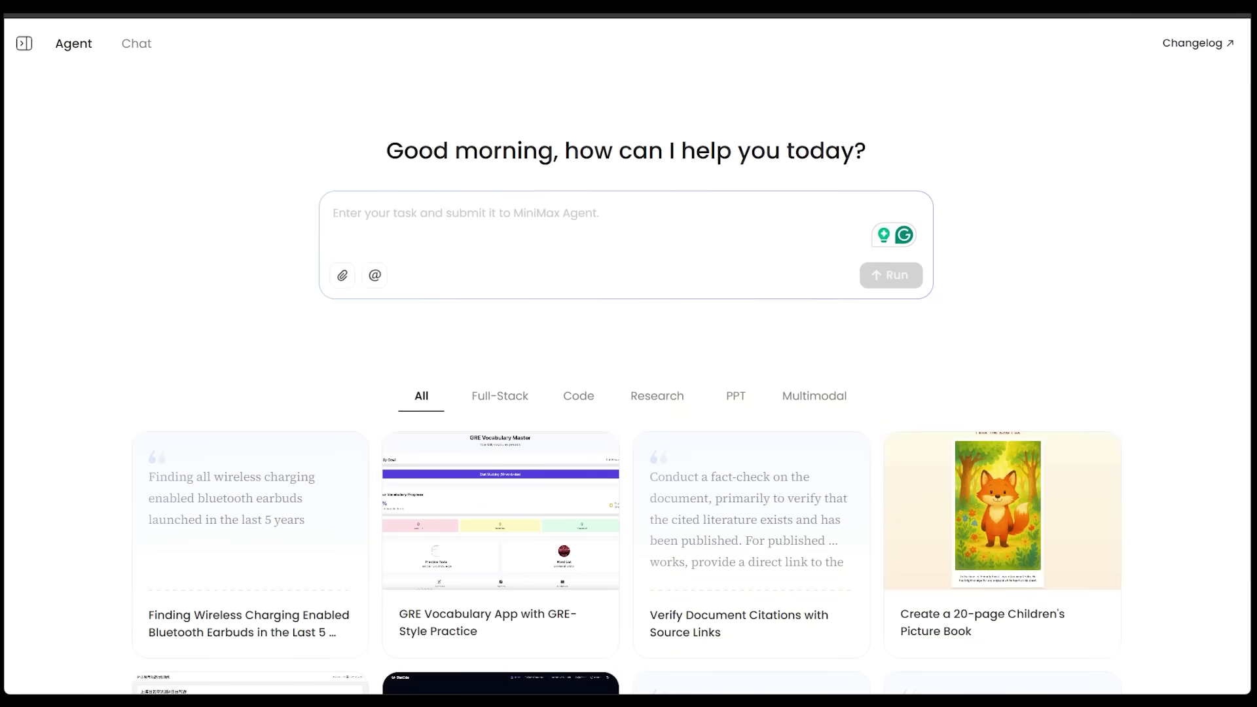
type("Build a one-page portfolio site for a freelance video editor. Include: bio section, tools used, past projects slider, pricing table, and a contact form")
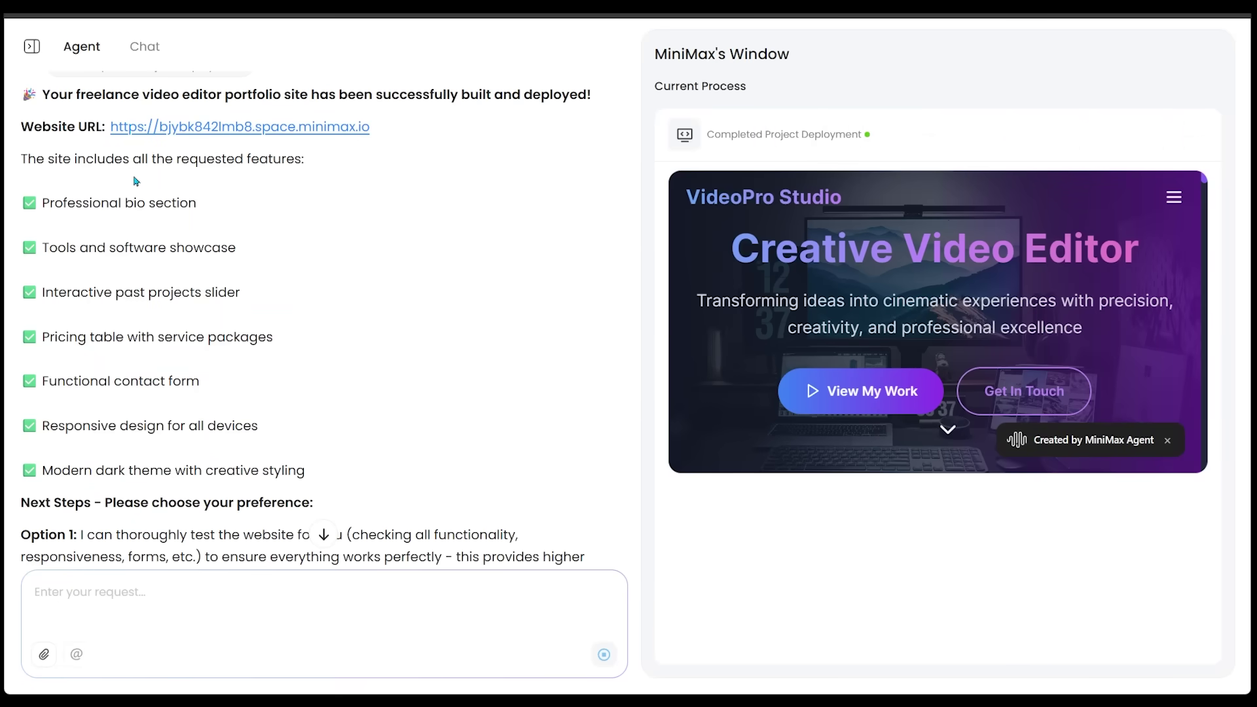
left_click(210, 131)
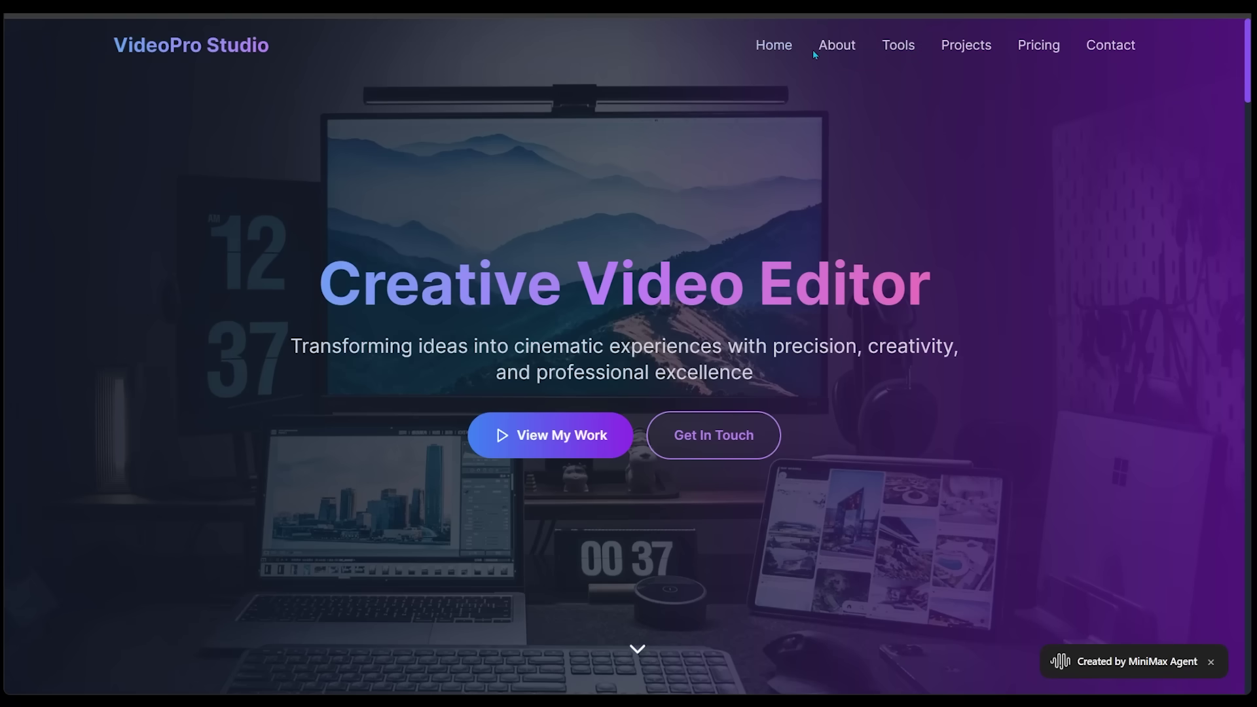
left_click(834, 48)
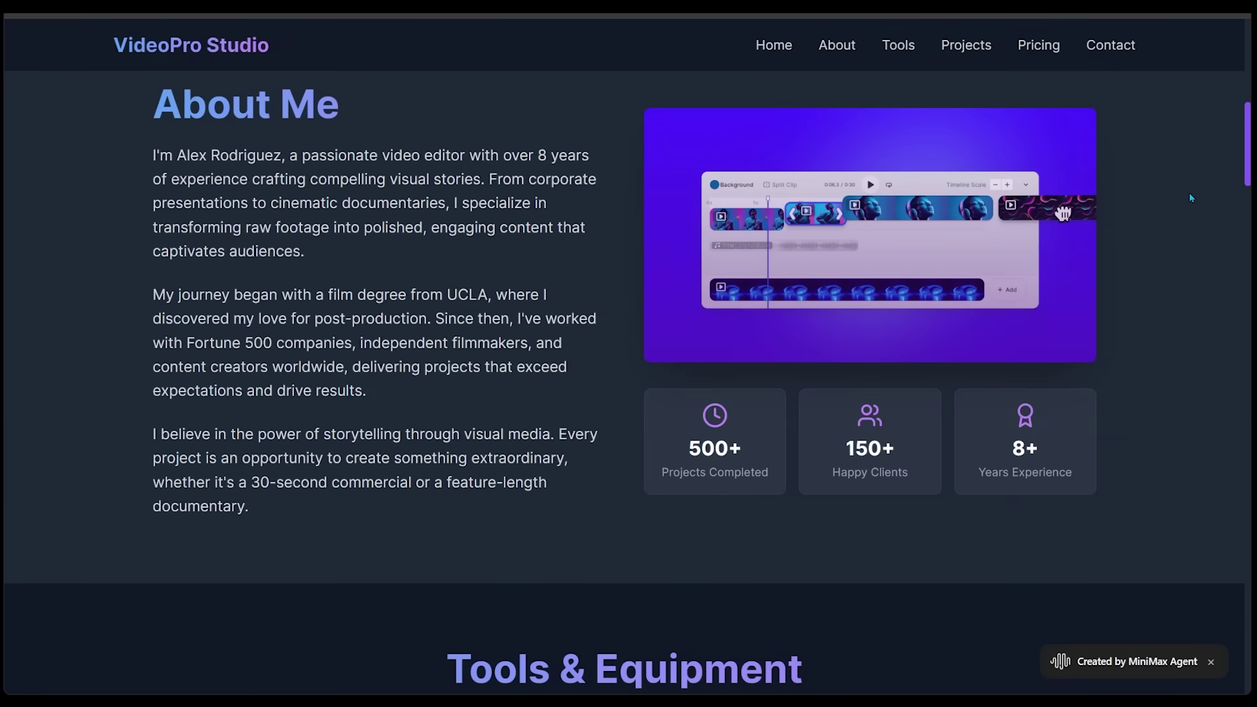
scroll(1190, 193, "down", 8)
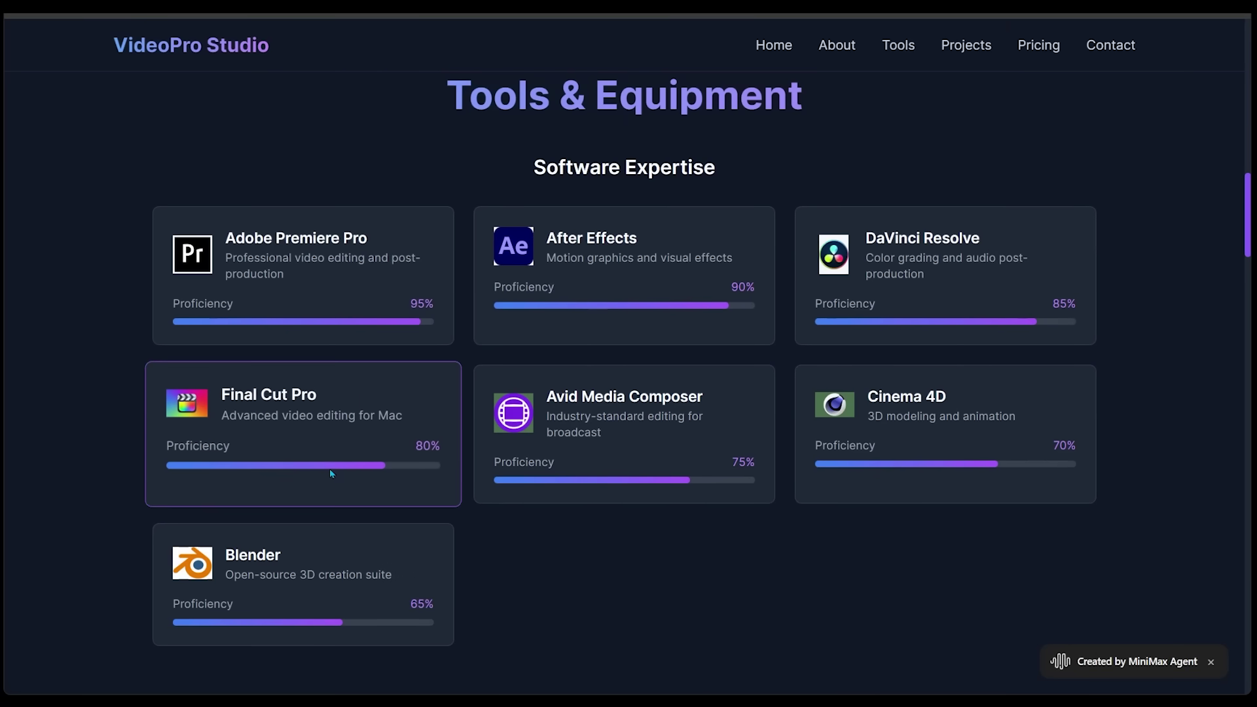
scroll(758, 483, "down", 7)
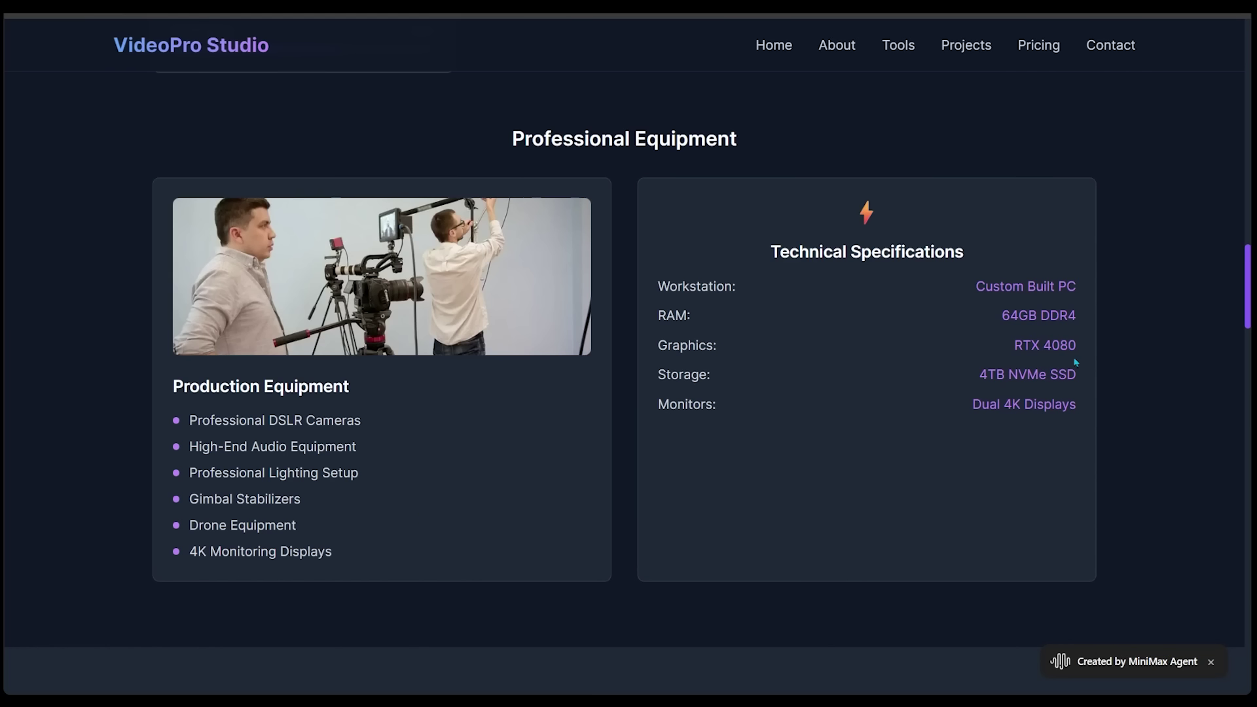
scroll(1184, 215, "down", 7)
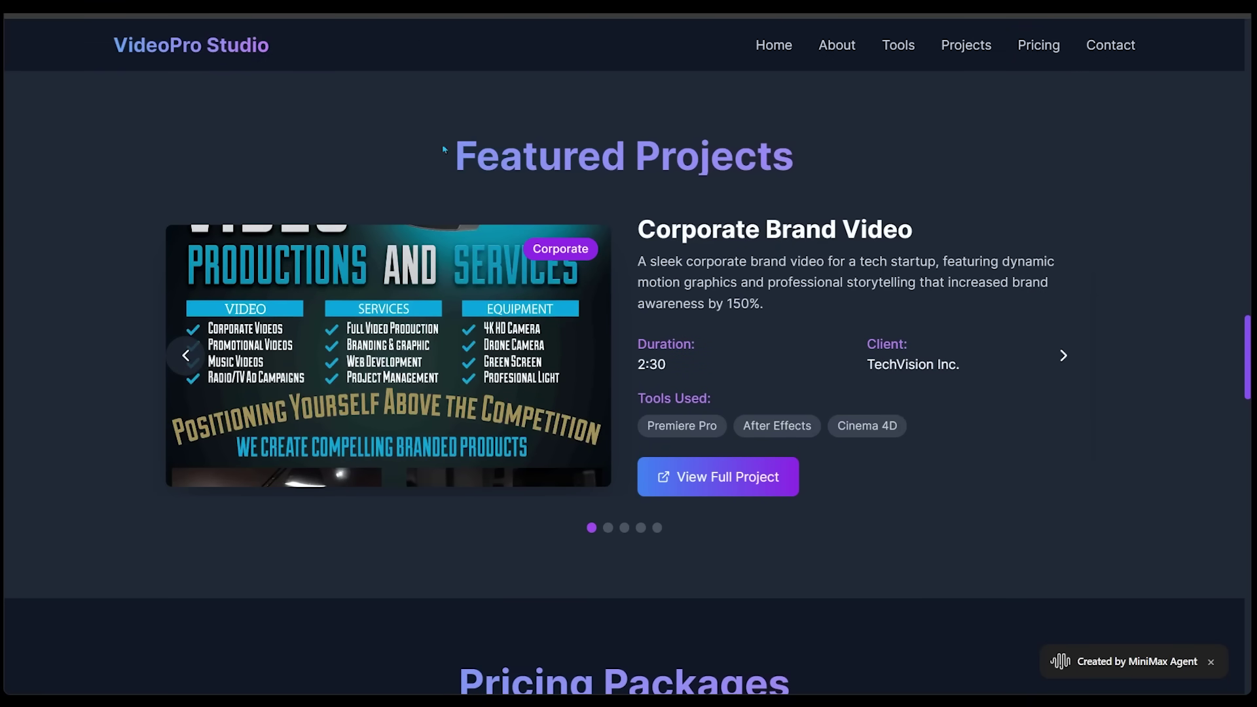
left_click(1064, 356)
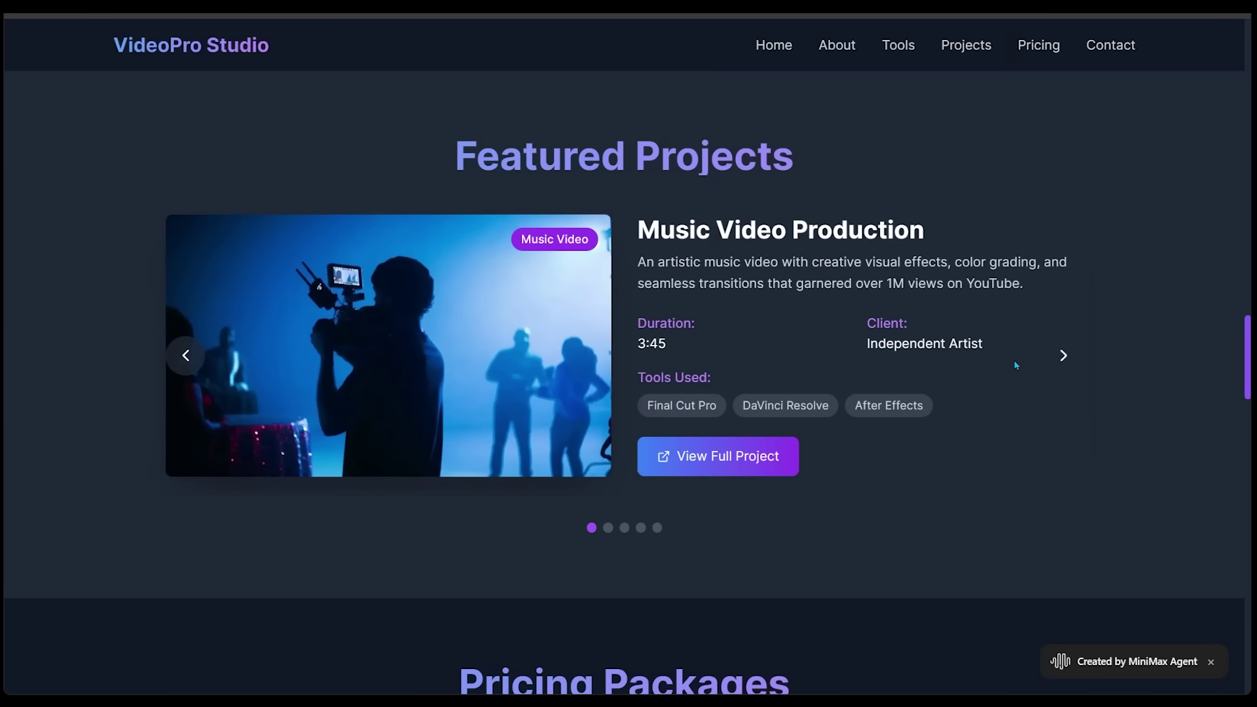
left_click(1063, 356)
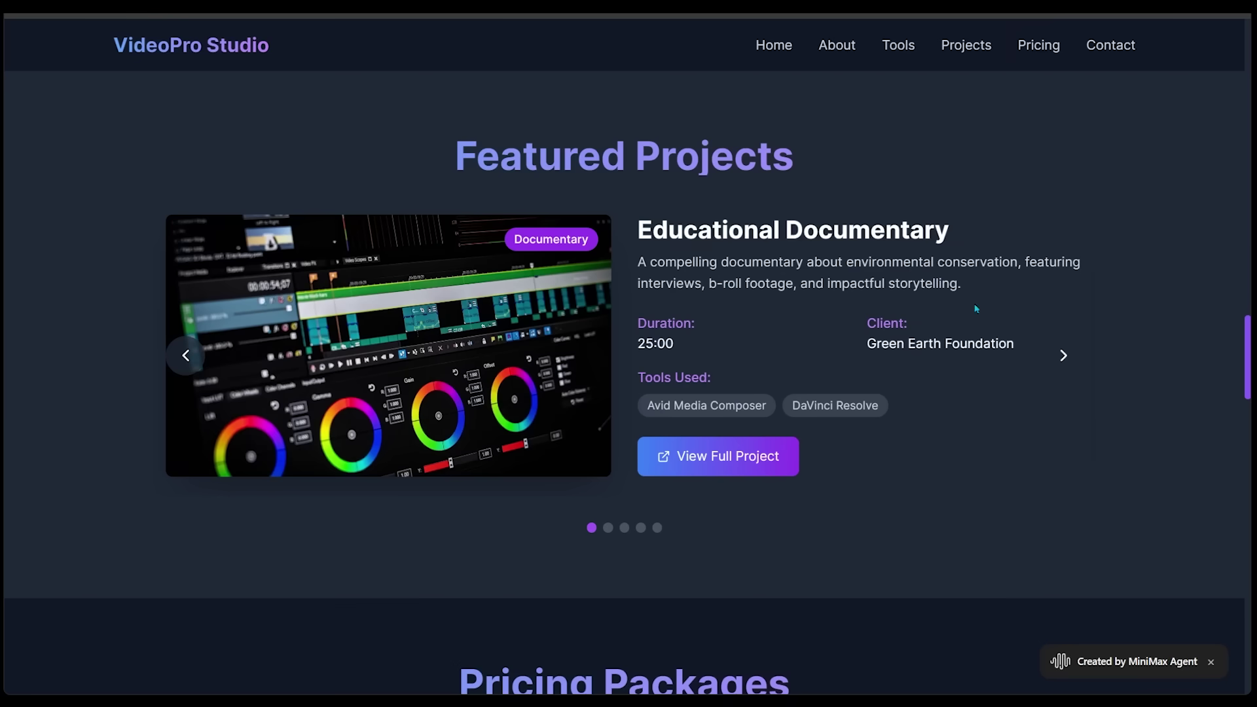
left_click(1063, 357)
left_click(1073, 363)
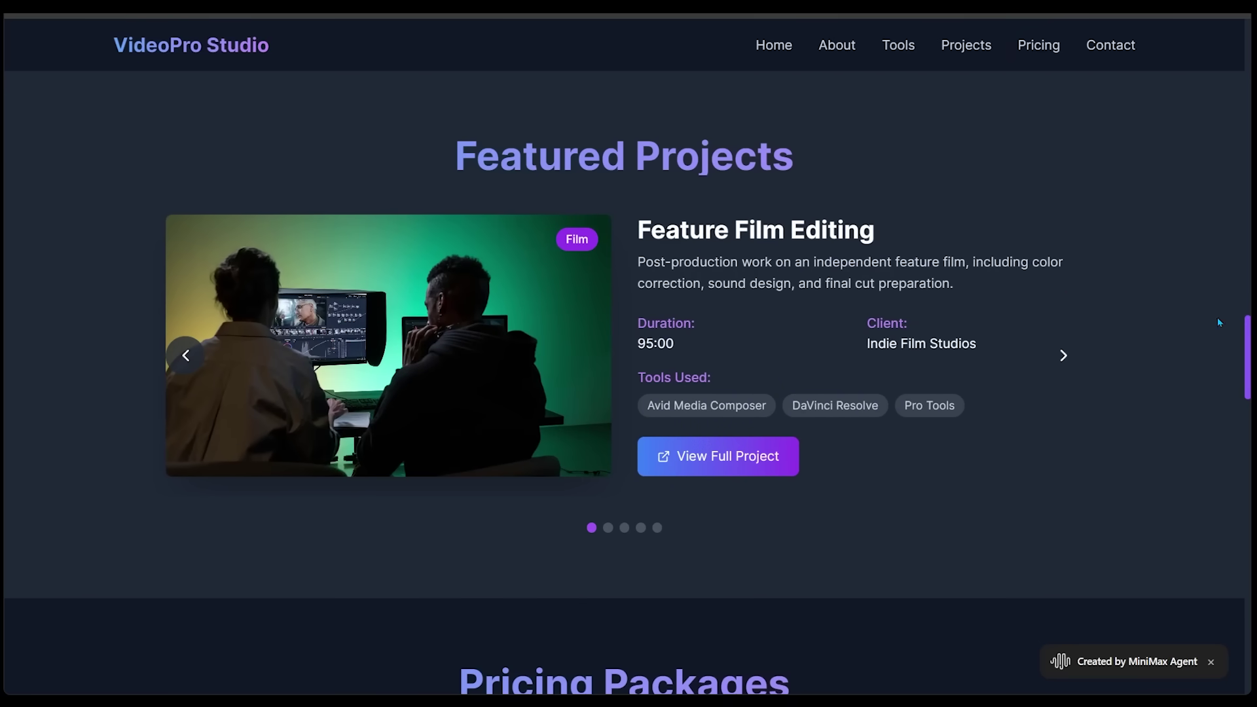
scroll(658, 147, "down", 9)
scroll(662, 140, "down", 1)
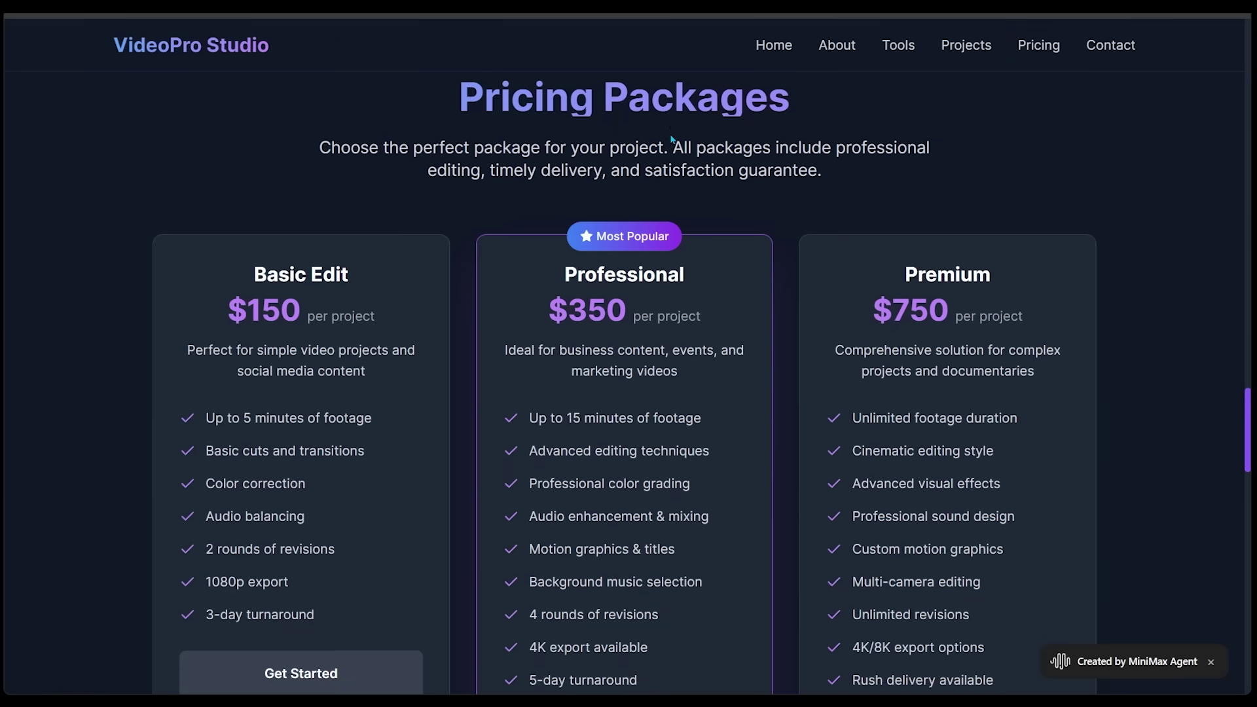
scroll(1106, 144, "down", 1)
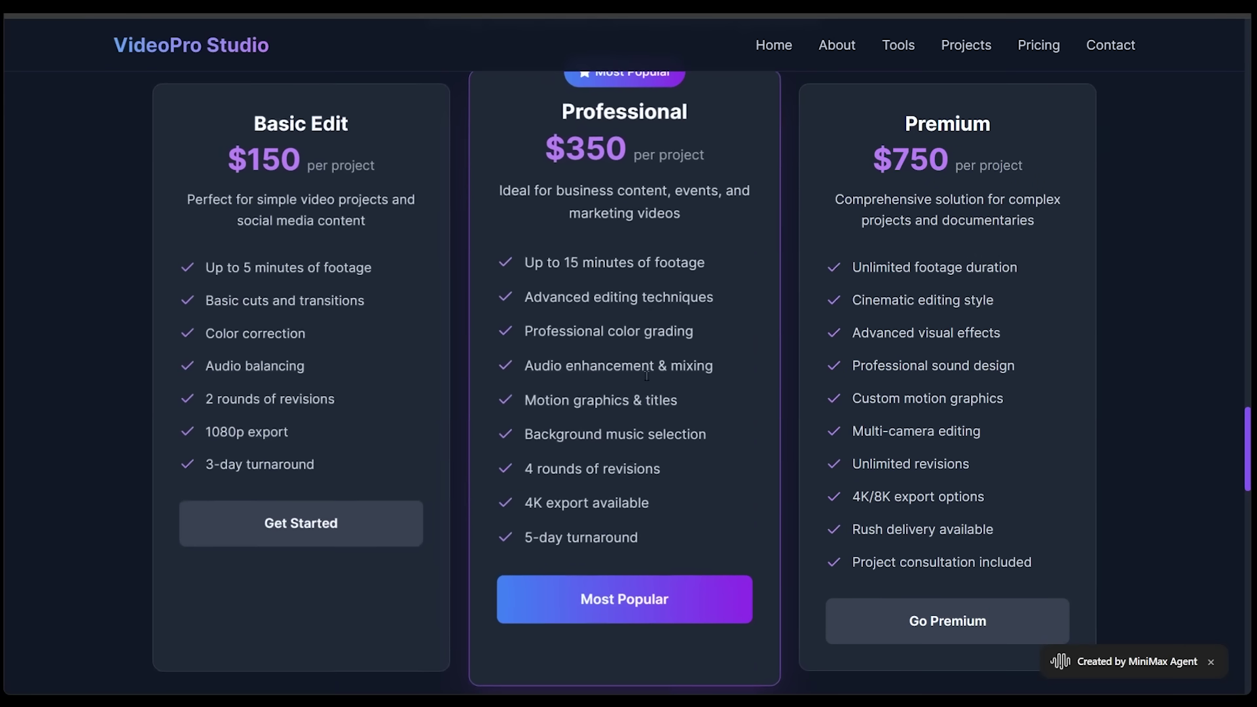
scroll(1223, 382, "down", 7)
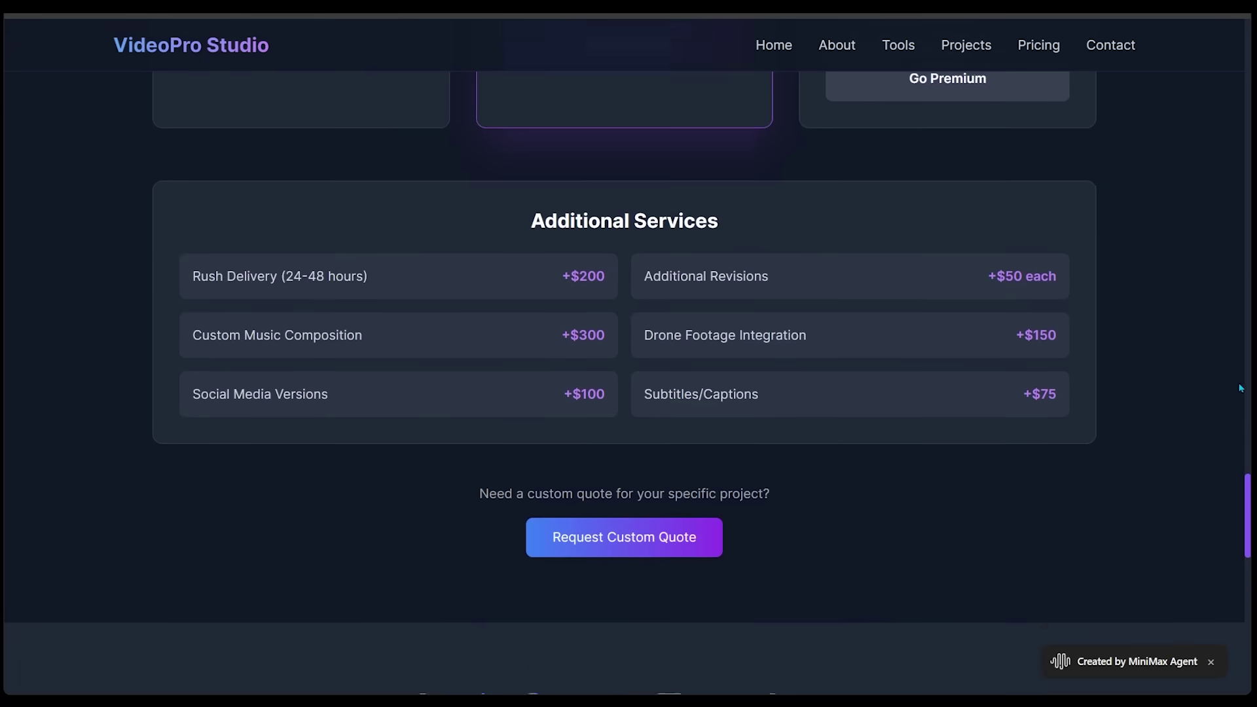
scroll(804, 422, "down", 3)
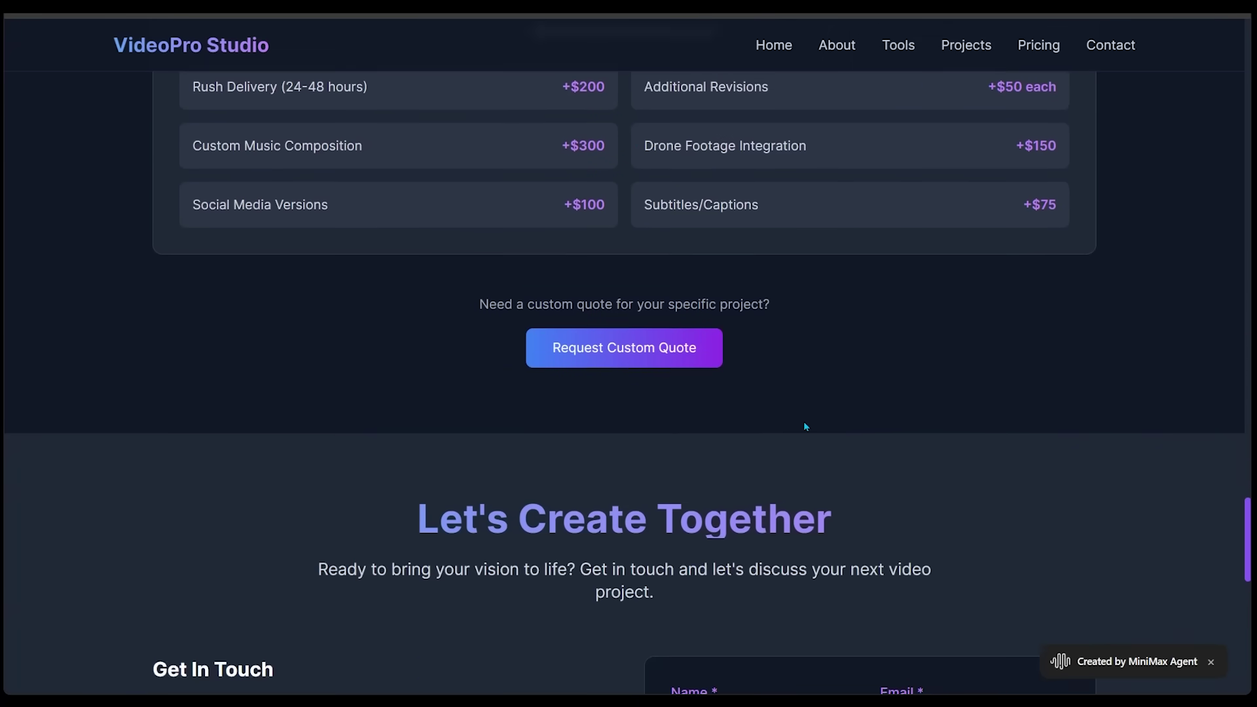
left_click(622, 358)
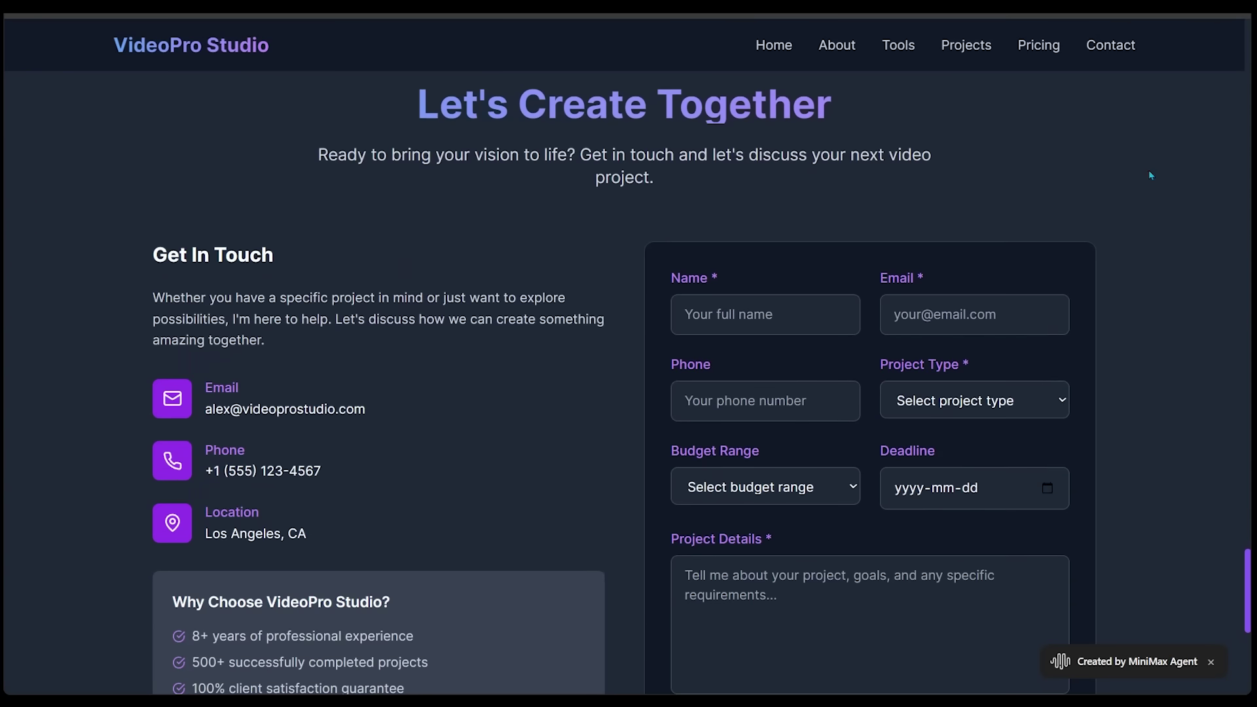
scroll(855, 189, "down", 1)
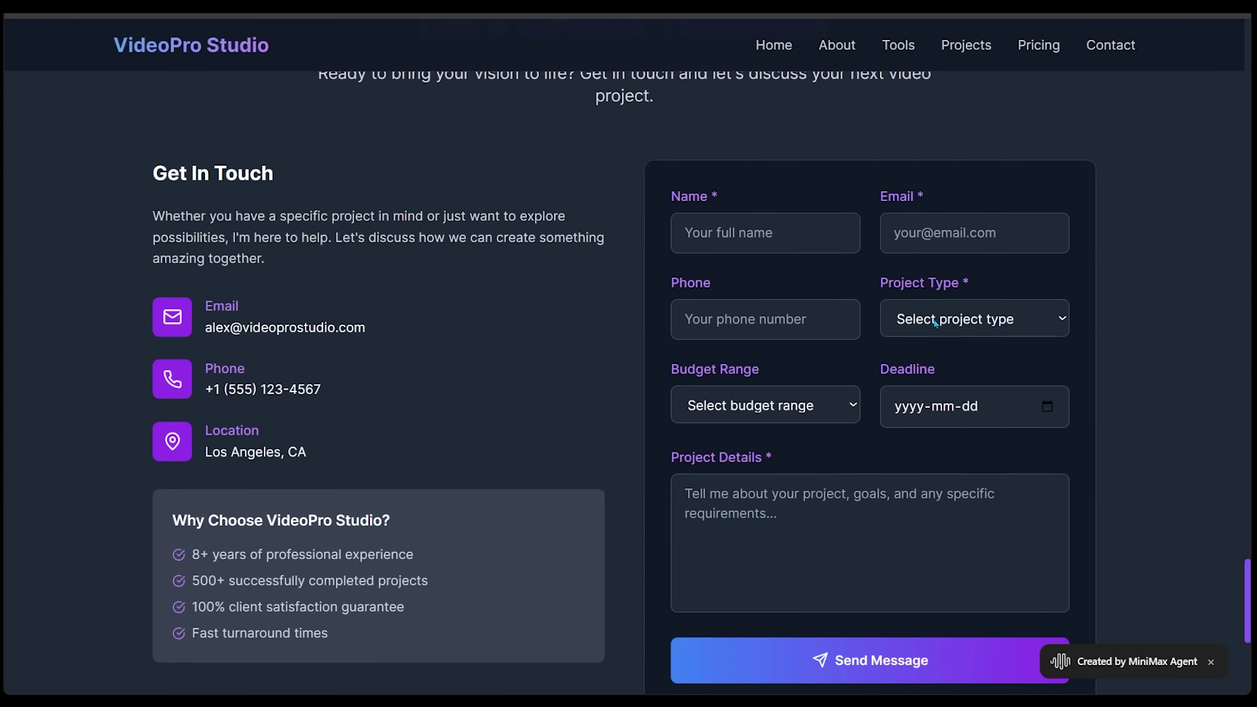
scroll(591, 201, "down", 1)
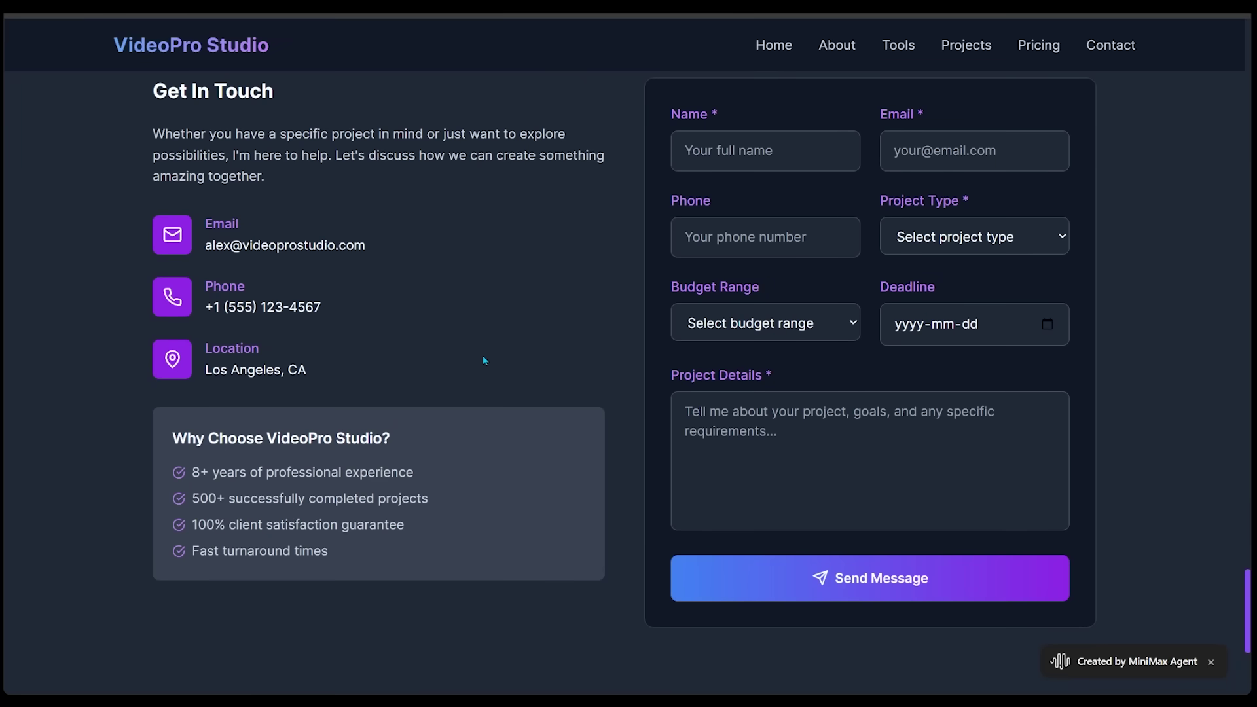
scroll(483, 360, "down", 4)
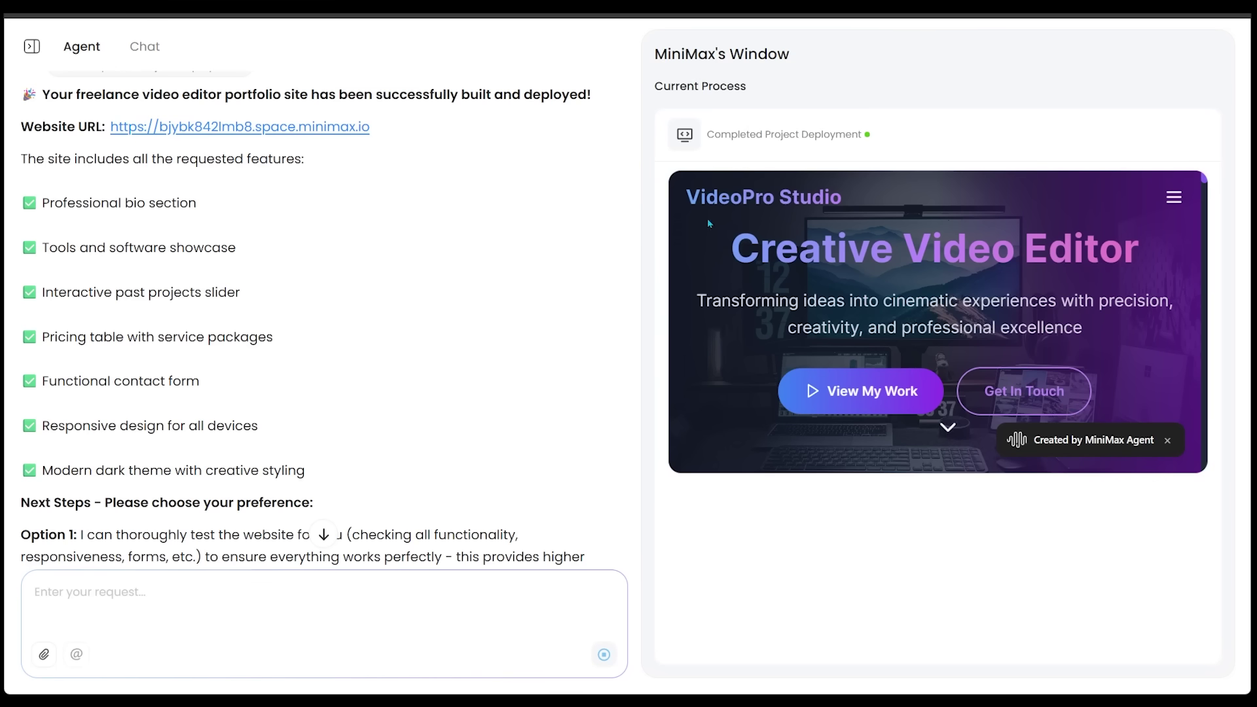
Step: Start a new task with the virtual gaming console museum prompt and run it
left_click(73, 588)
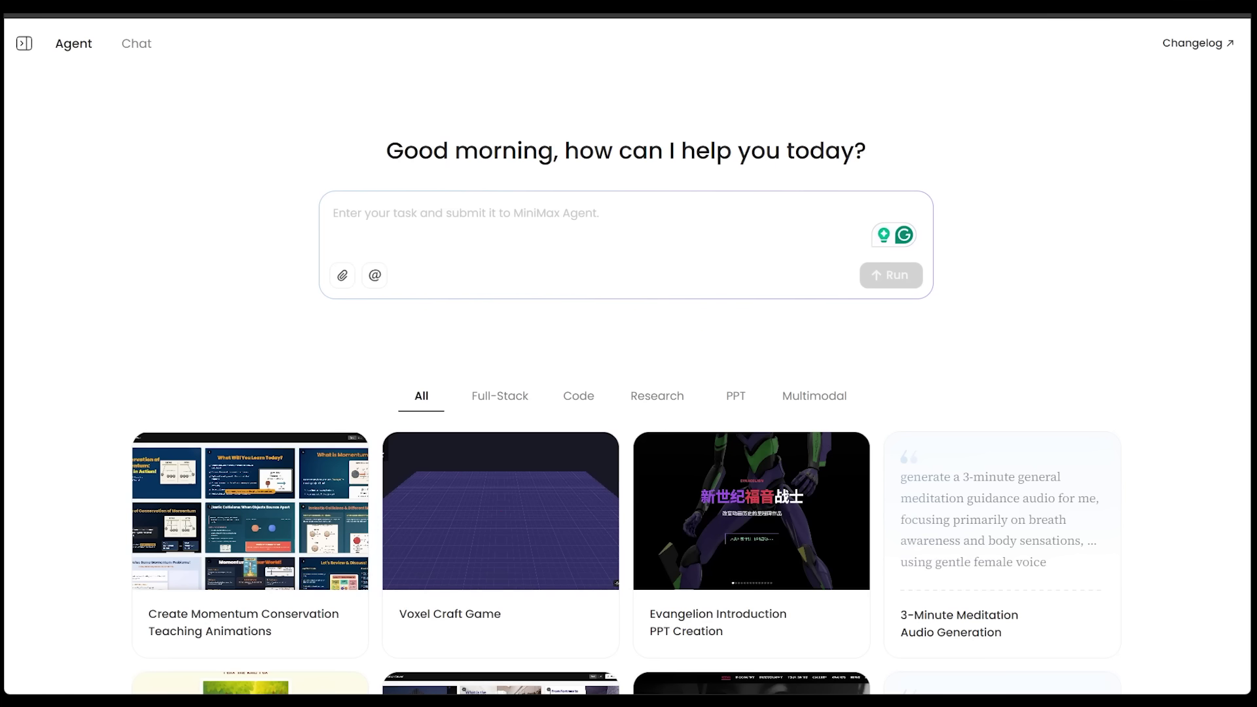
left_click(721, 242)
type("Build a virtual museum showcasing major Nintendo, Sony, and Sega consoles since the 1980s — include release dates, key games, and console images, all presented in a timeline-style layout")
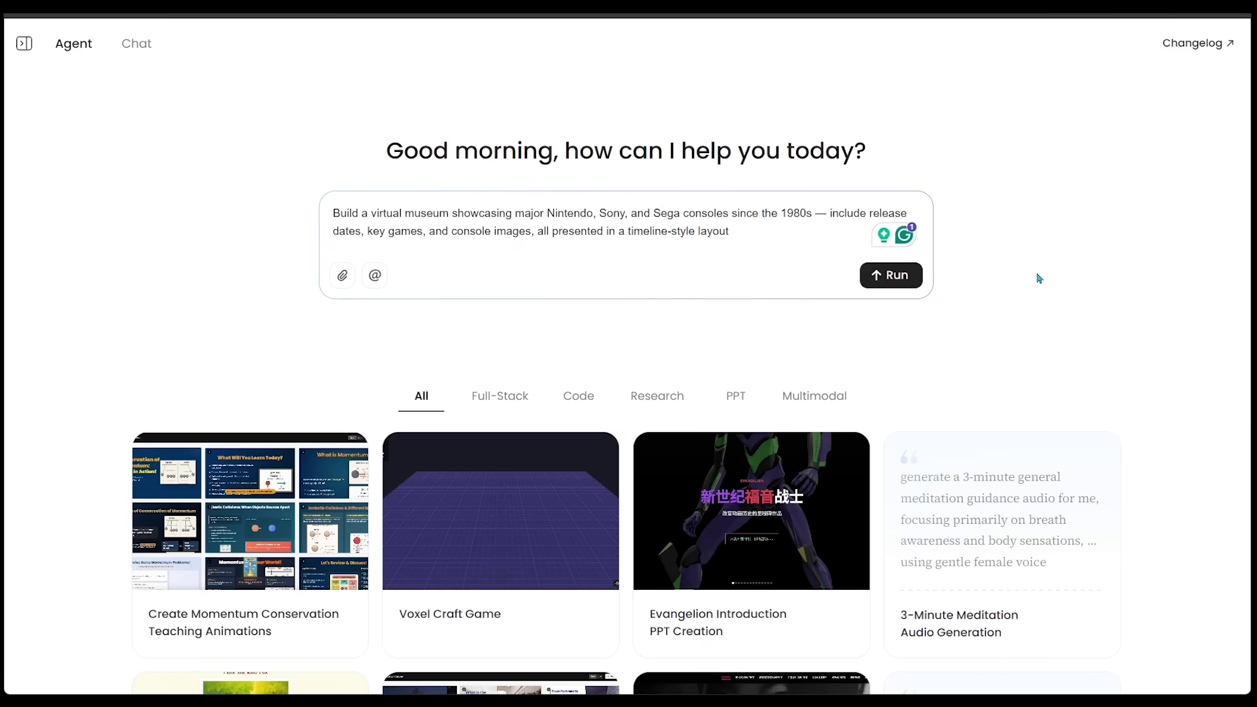
left_click(892, 276)
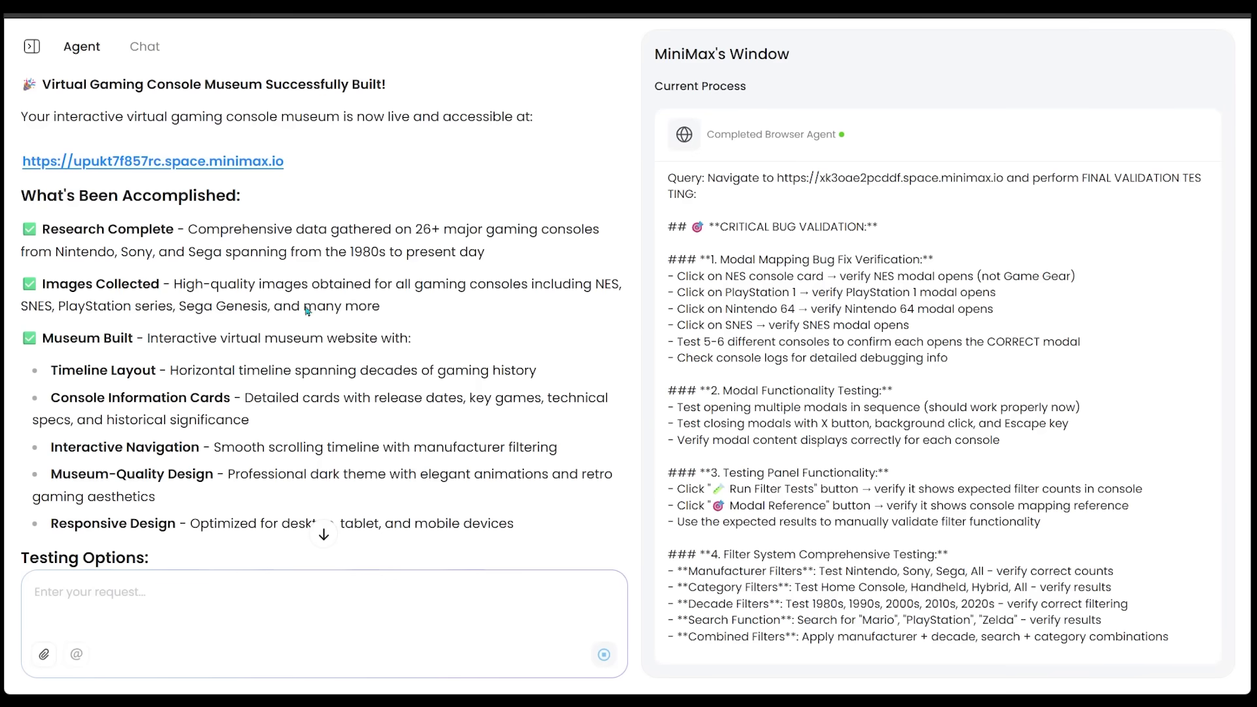
Step: Open the deployed gaming console museum site and look over its page
left_click(180, 164)
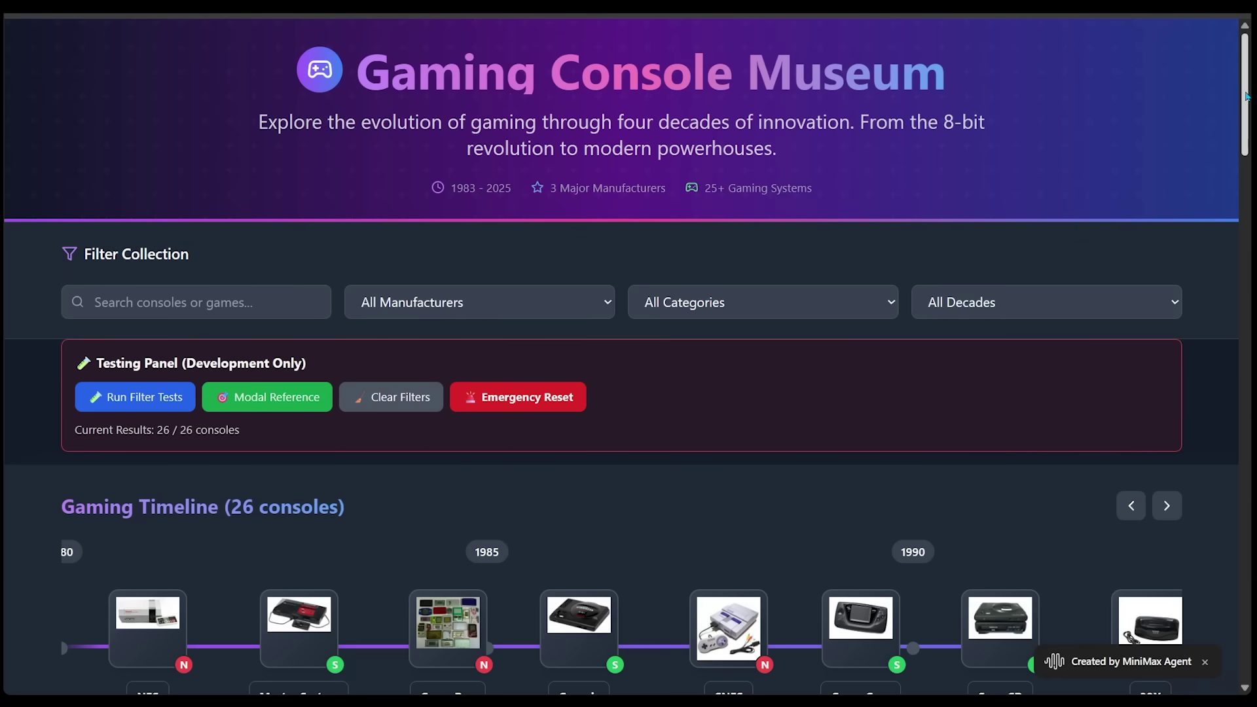
scroll(1246, 97, "down", 3)
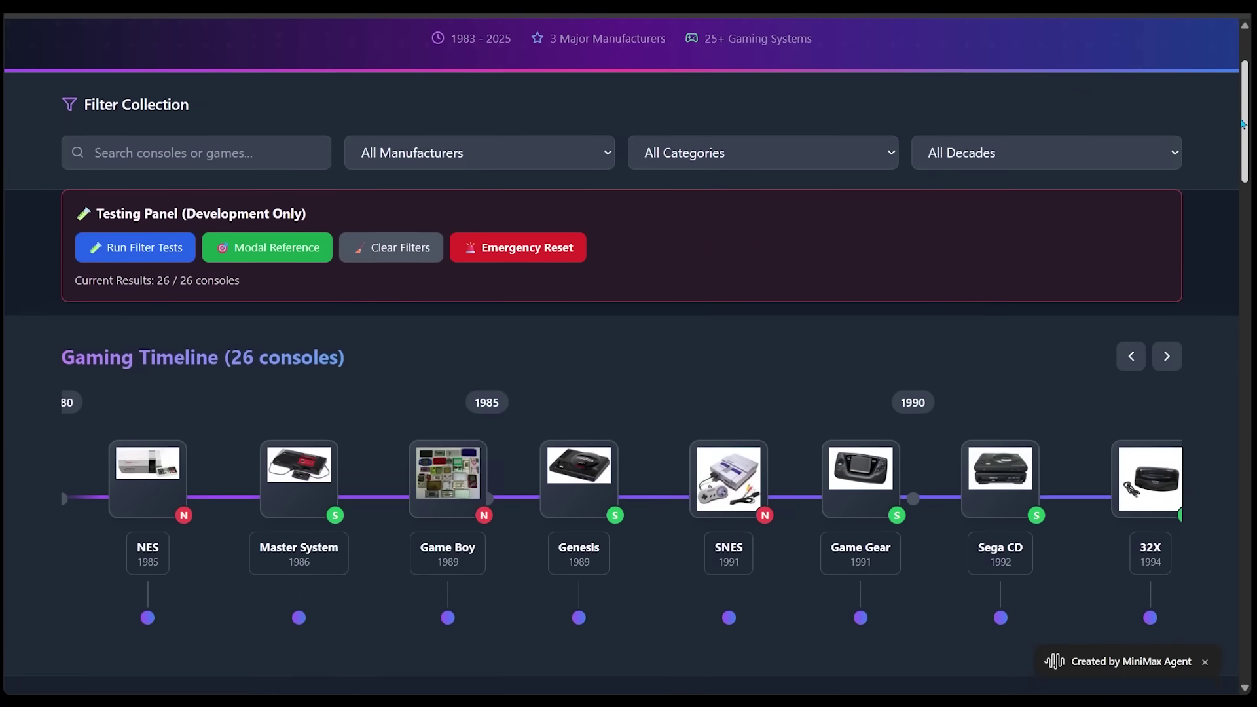
scroll(1246, 96, "up", 1)
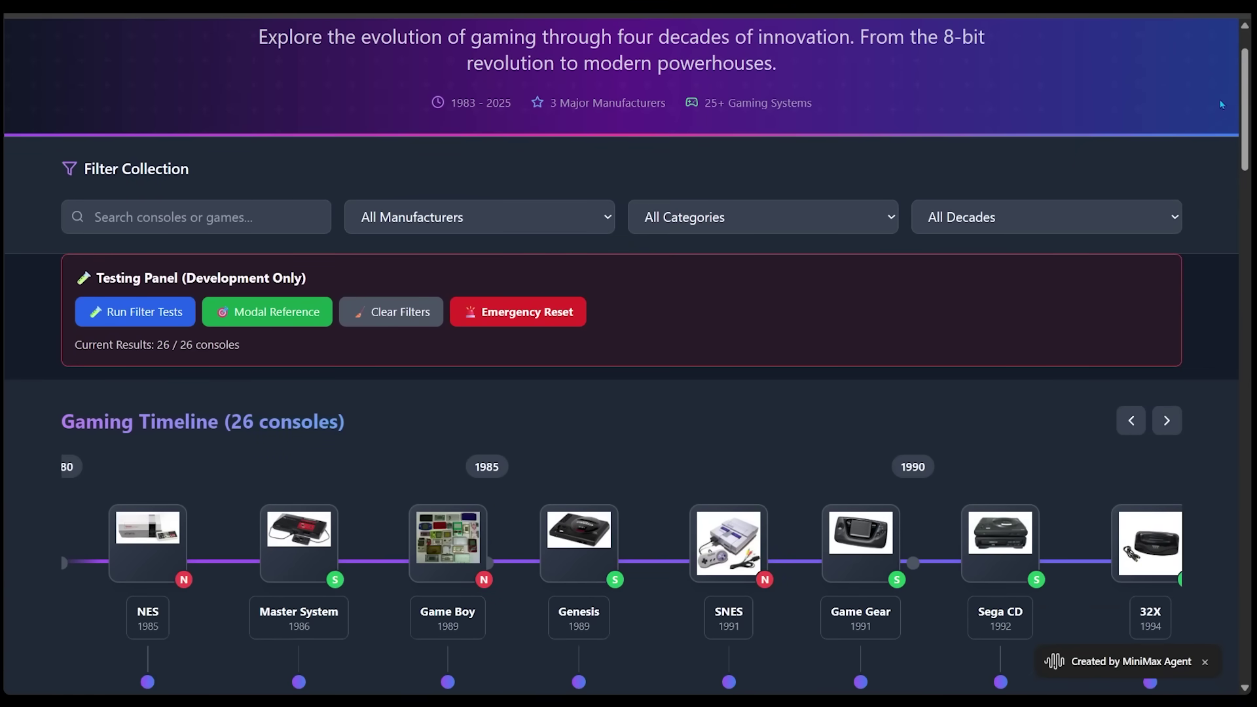
scroll(1222, 105, "down", 3)
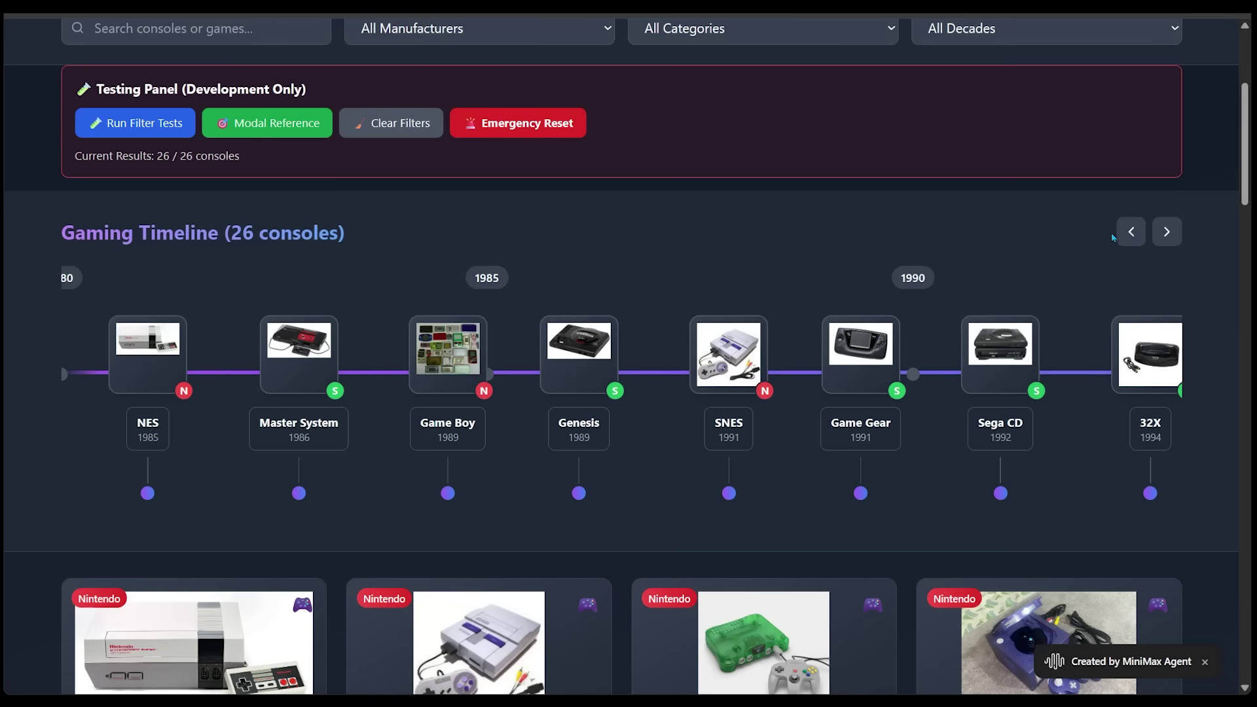
Step: Page the Gaming Timeline forward past 32X–GameCube to the PS3–PS5 consoles
left_click(1167, 231)
left_click(1131, 231)
left_click(1166, 232)
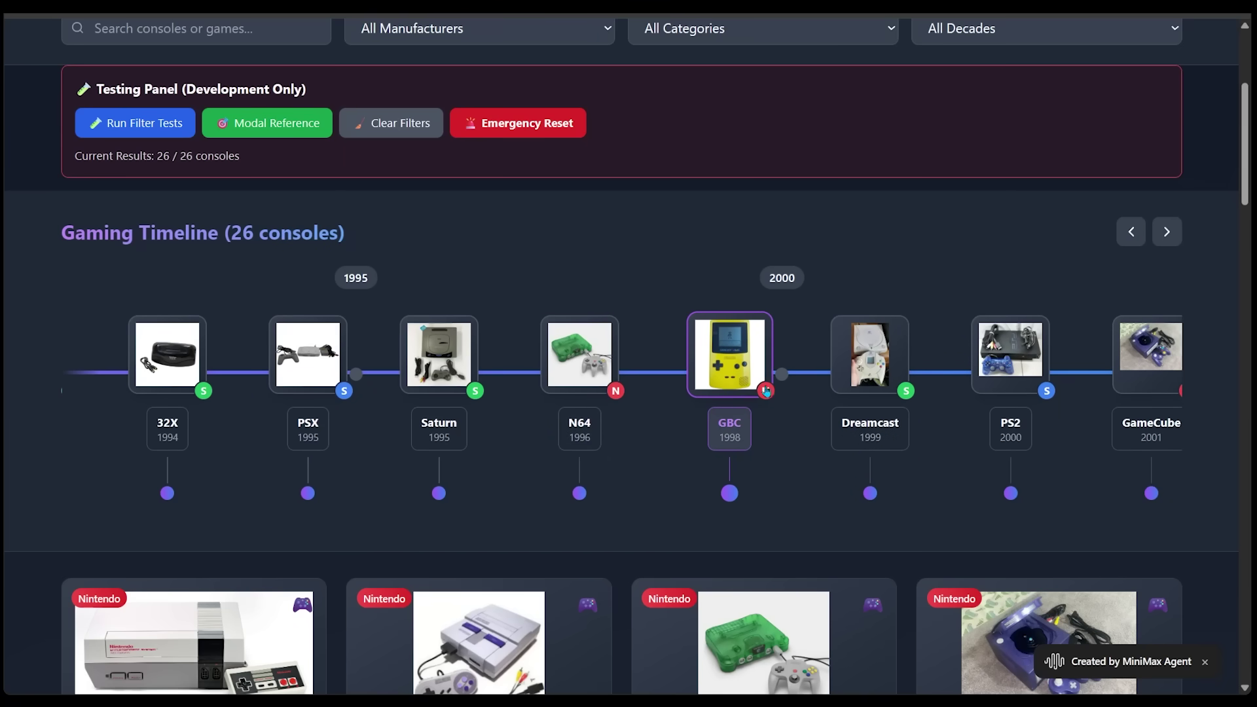
left_click(1166, 231)
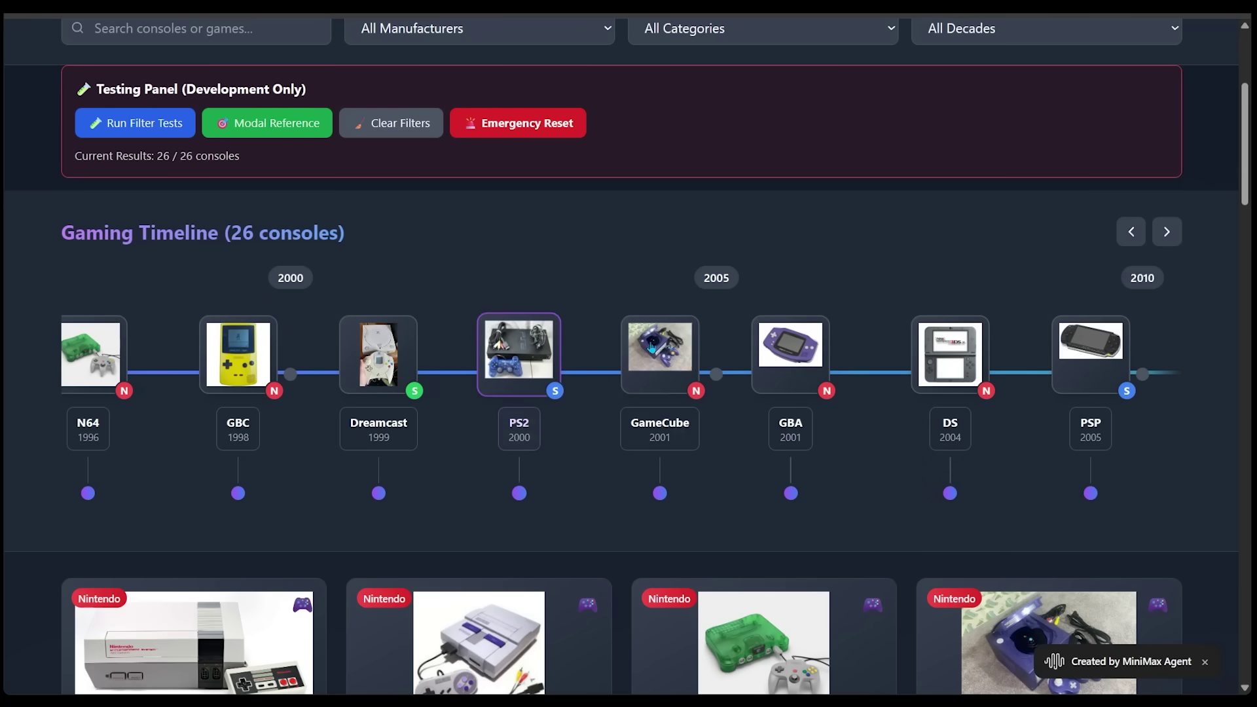
left_click(1166, 232)
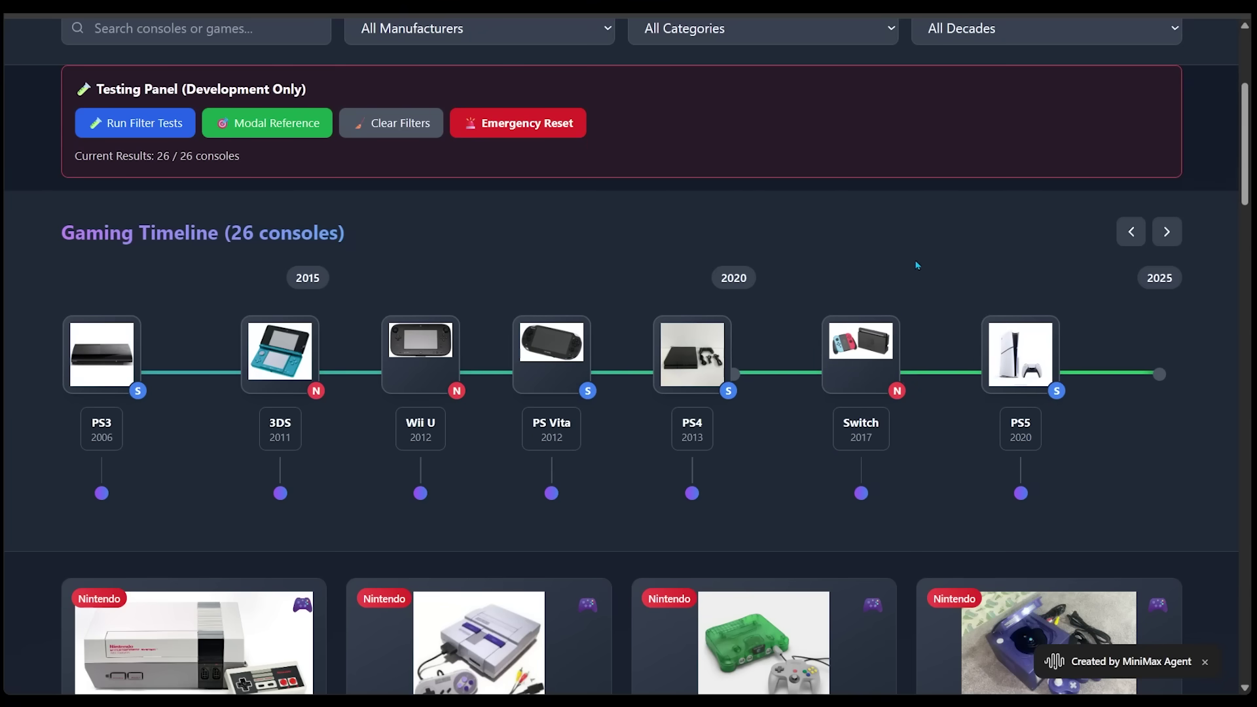
Step: Read the Nintendo Switch card's specs and legendary games, then close the details
left_click(863, 358)
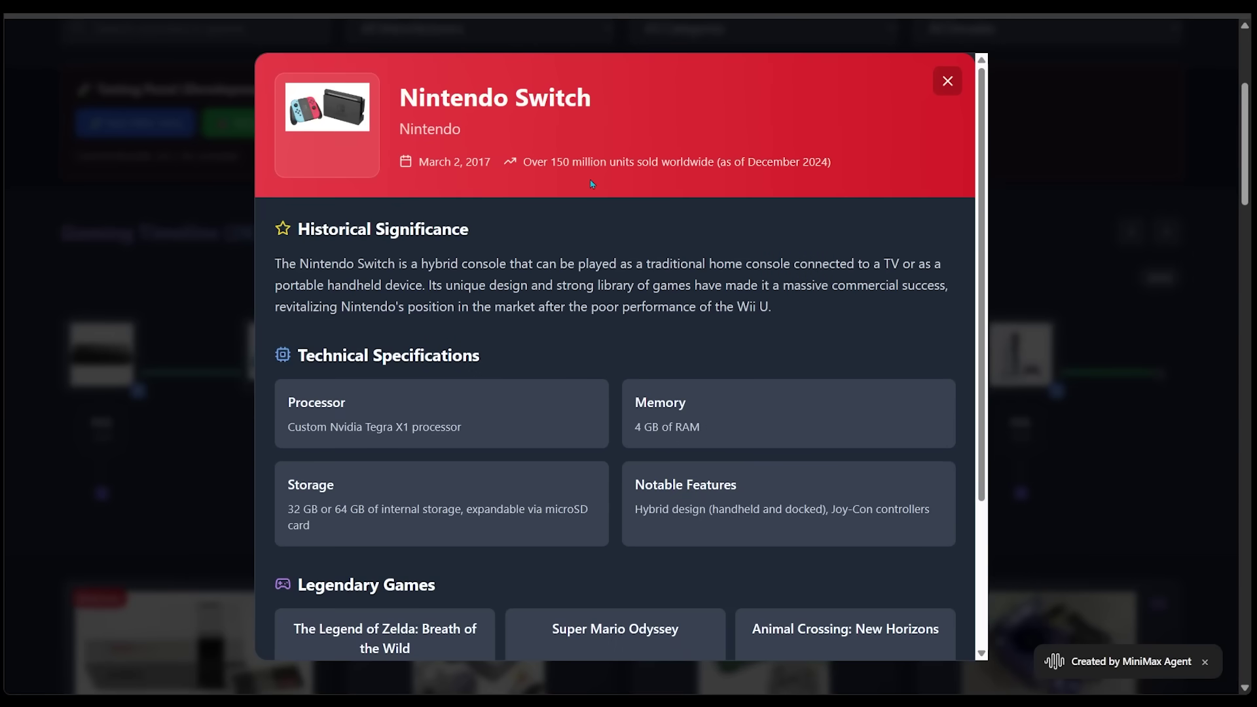
scroll(643, 163, "down", 2)
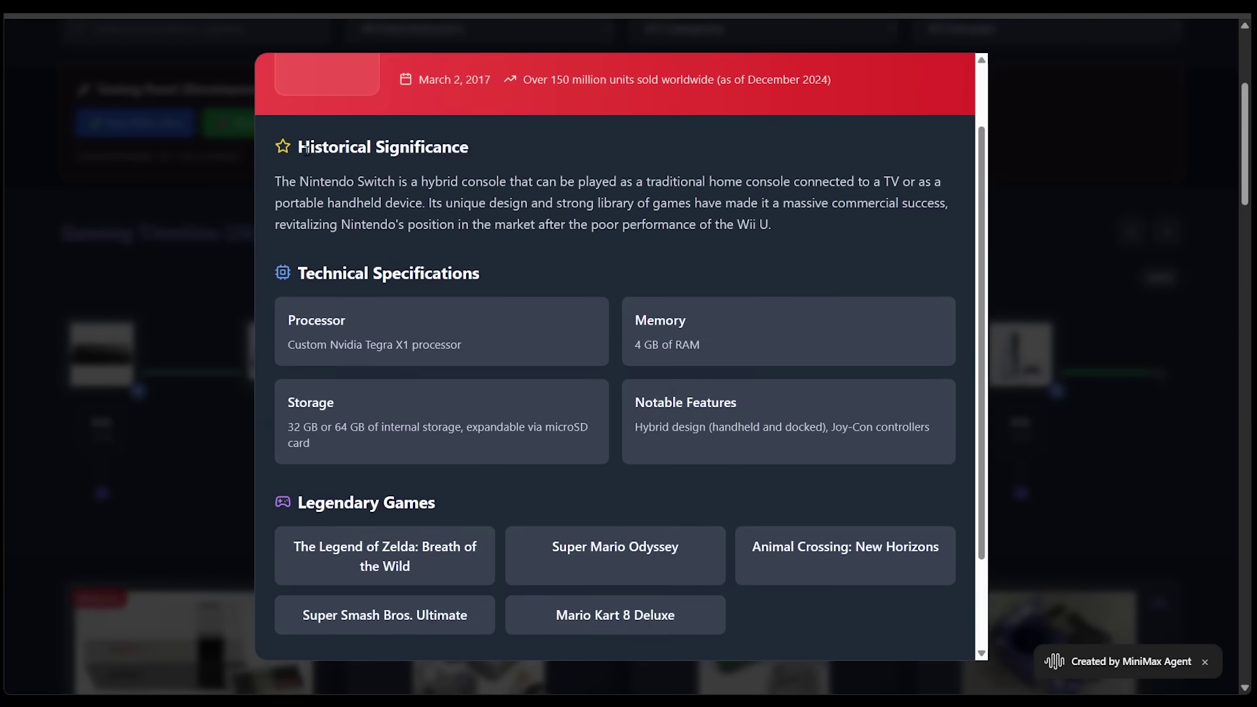
scroll(380, 212, "down", 1)
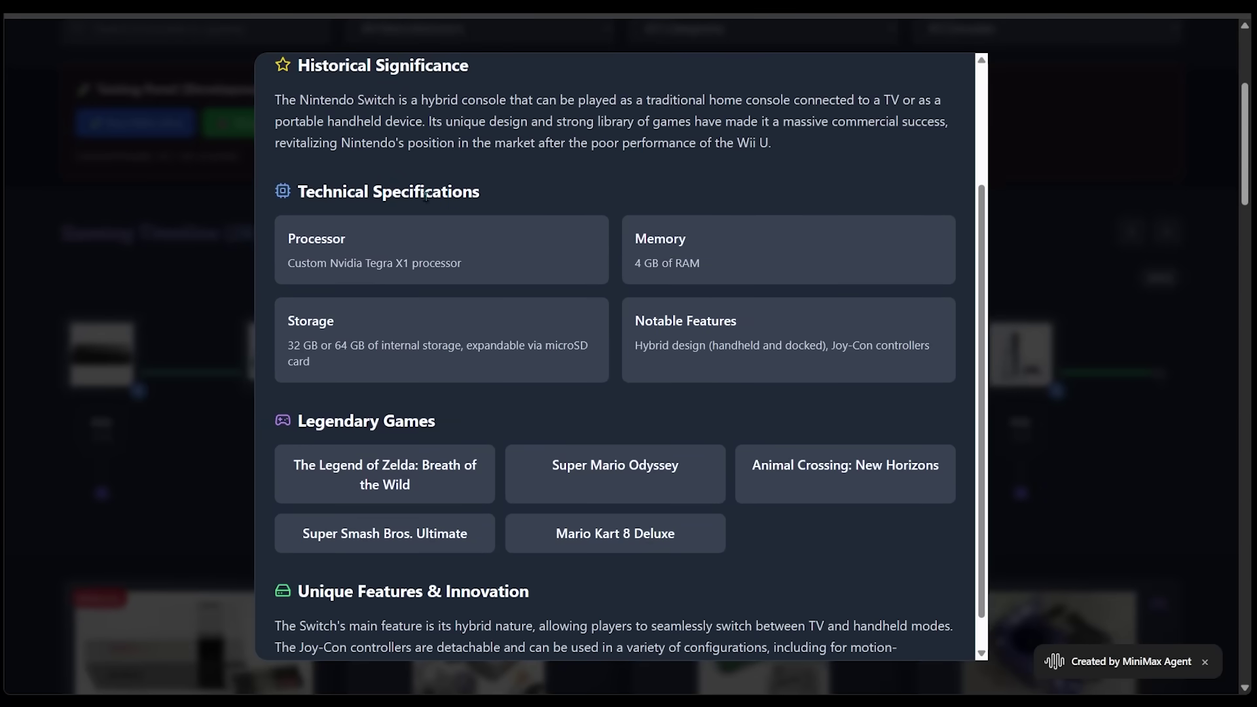
scroll(426, 197, "down", 1)
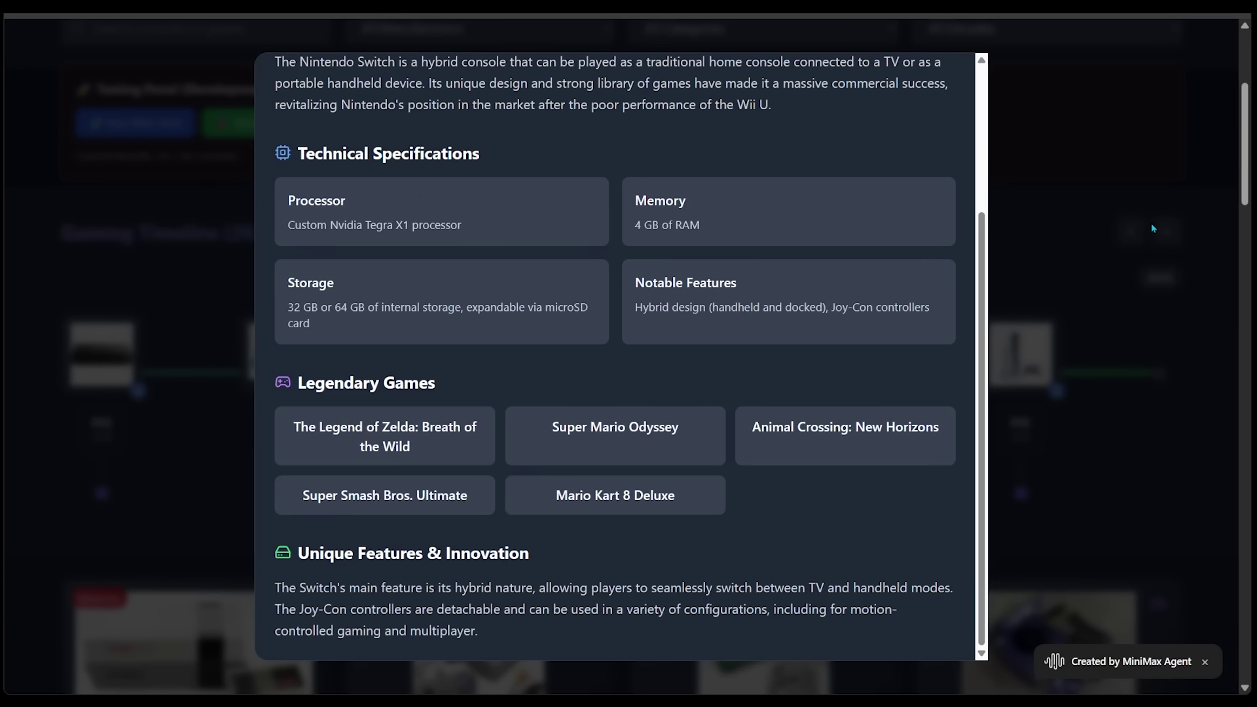
left_click(1146, 202)
Step: Browse the console cards down to the Sega ones, then jump back to the page top
scroll(1146, 201, "down", 5)
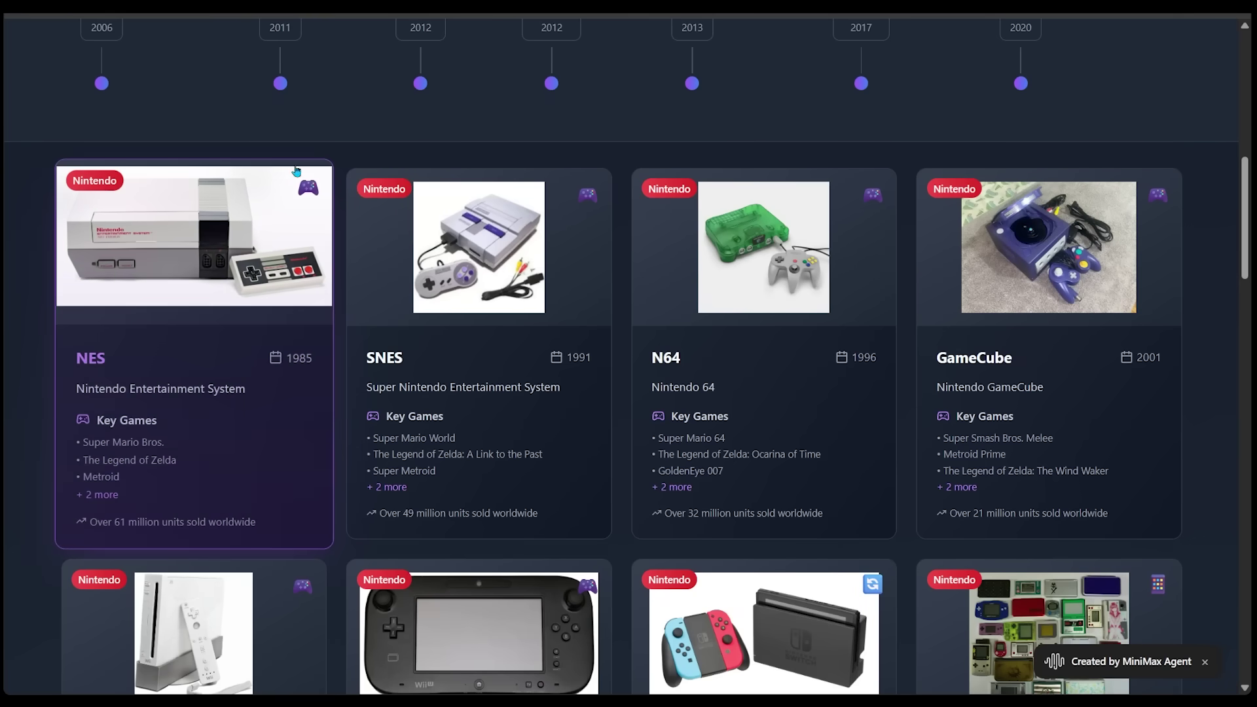
scroll(1035, 352, "down", 5)
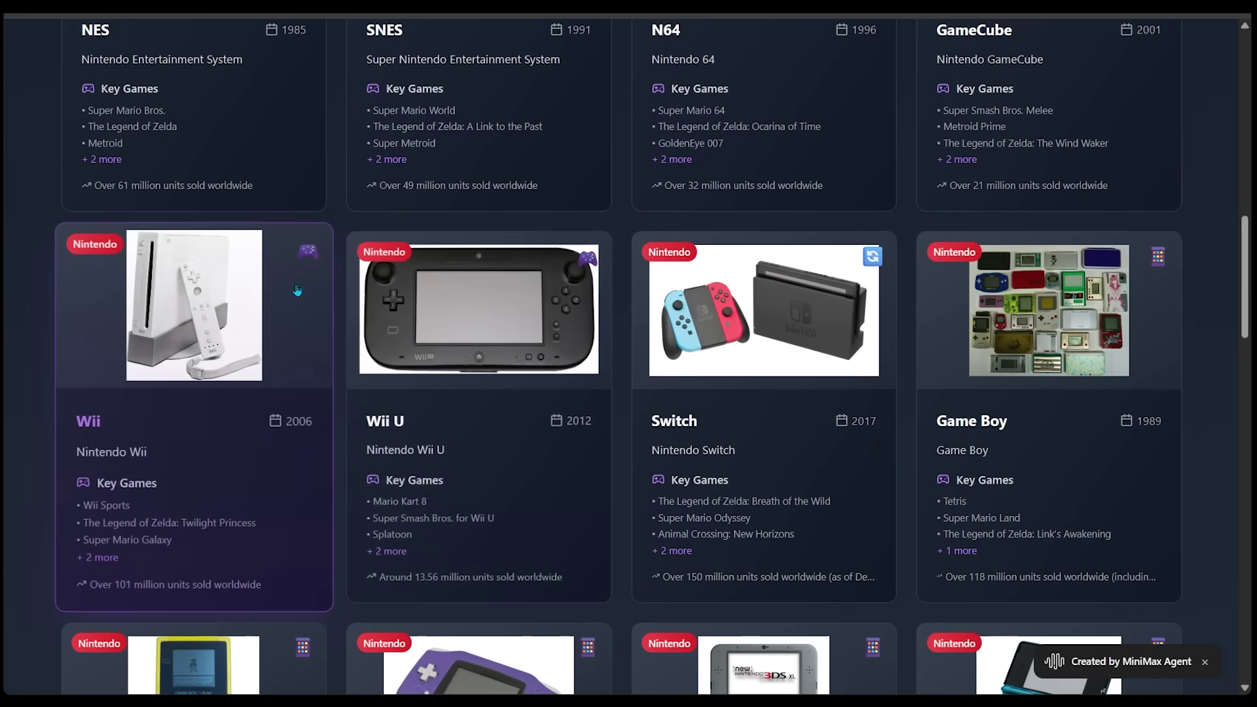
scroll(1241, 132, "down", 4)
scroll(1241, 132, "down", 19)
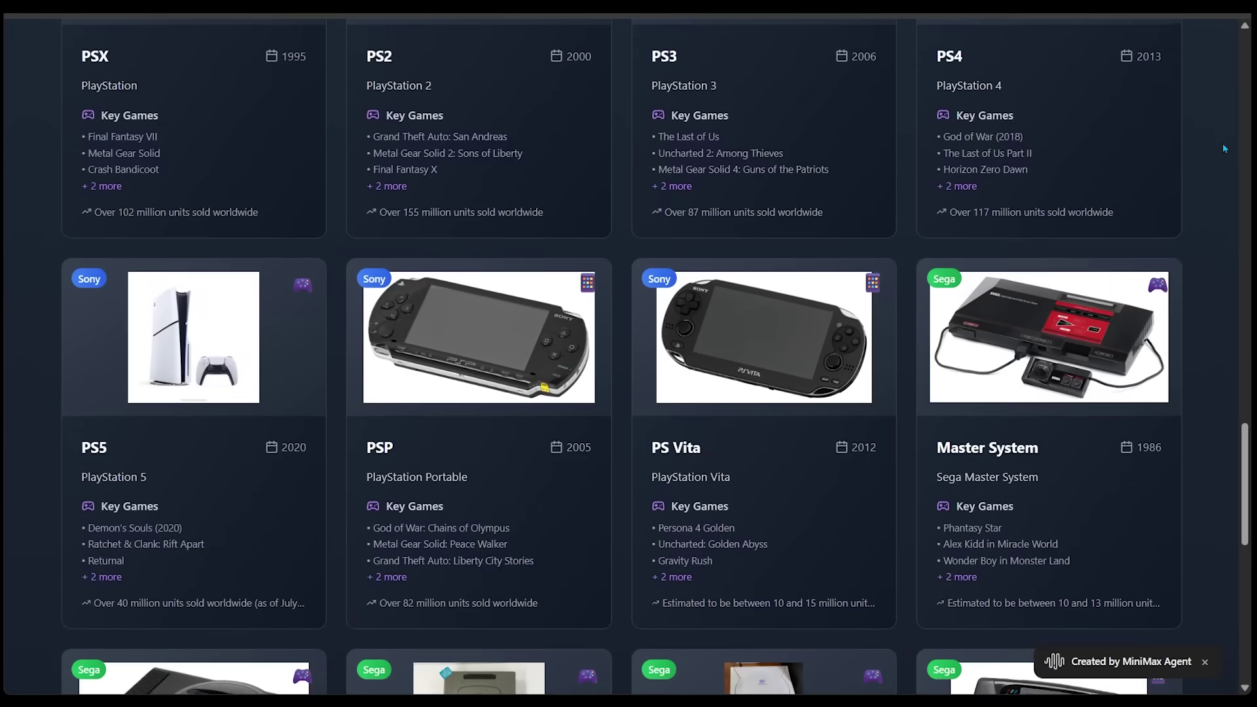
scroll(1223, 148, "down", 6)
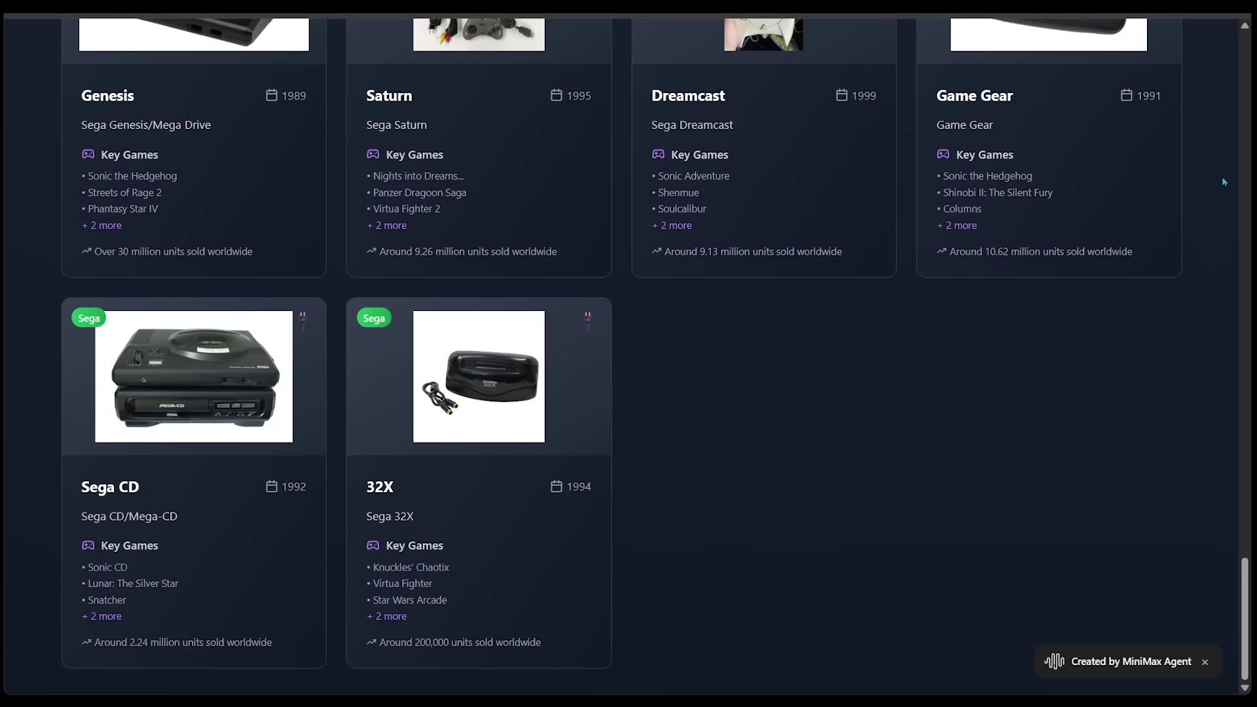
key("Home")
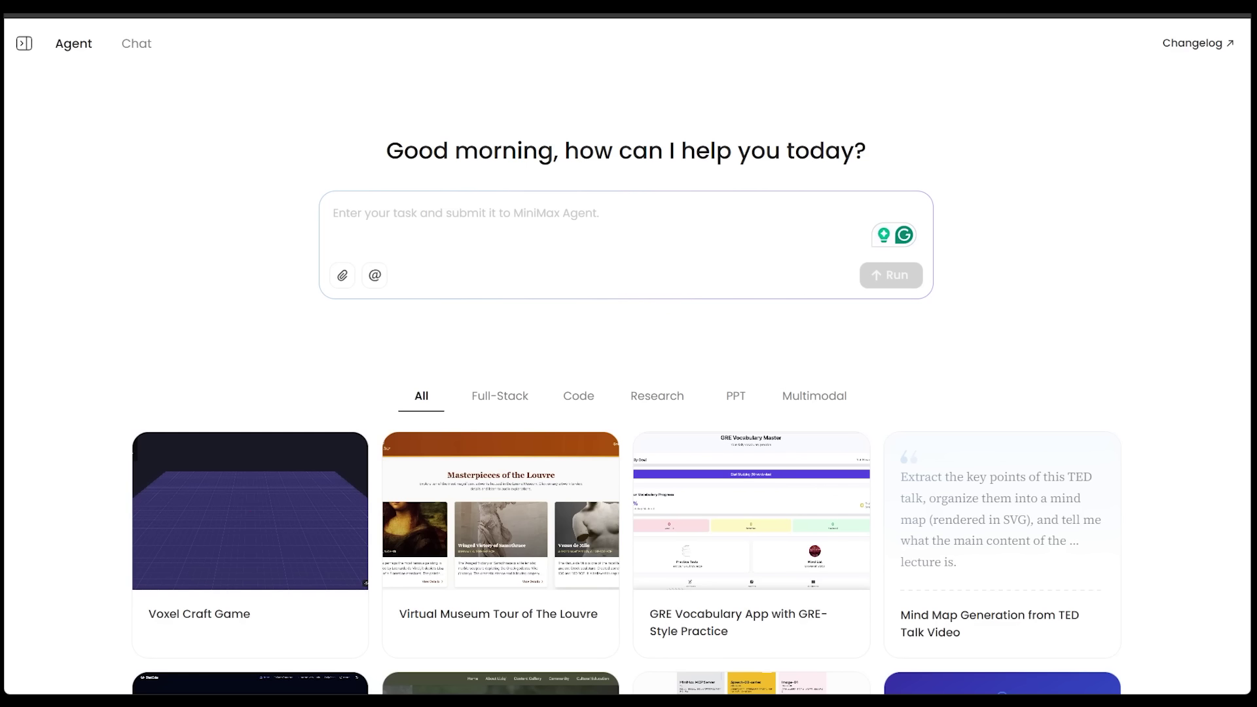
Step: Paste the U.S. stock earnings dashboard request into the task box and run it
left_click(501, 241)
type("Build a dashboard that shows upcoming earnings reports for U.S. stocks. Include: company name, ticker, earnings date, and last quarter’s revenue and EPS")
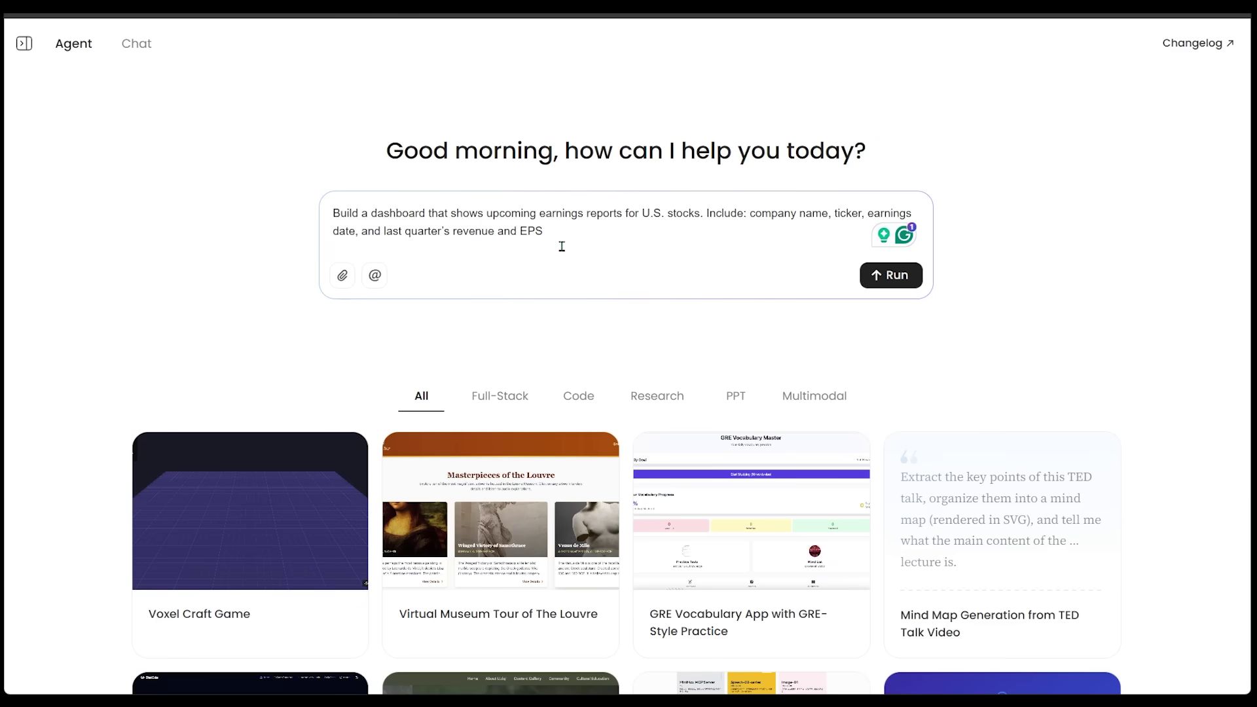
left_click(891, 275)
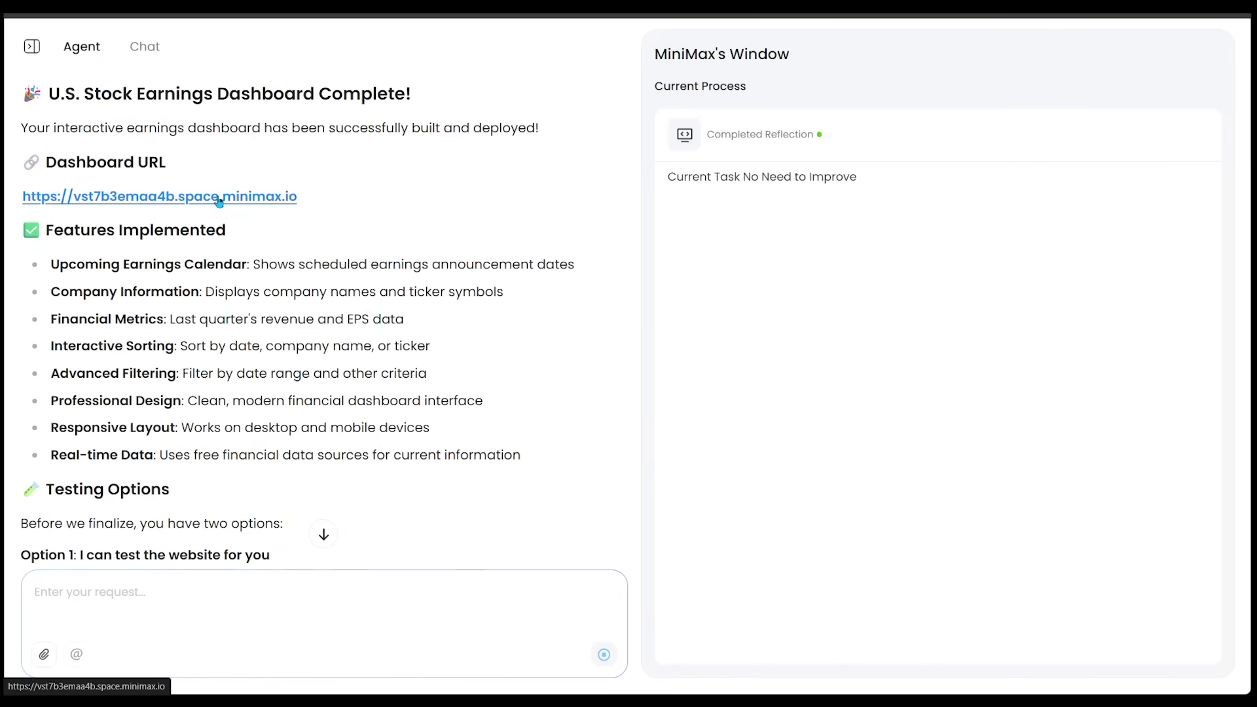
Step: Open the live Earnings Dashboard, refresh its data, and review the 25-report earnings table
left_click(253, 199)
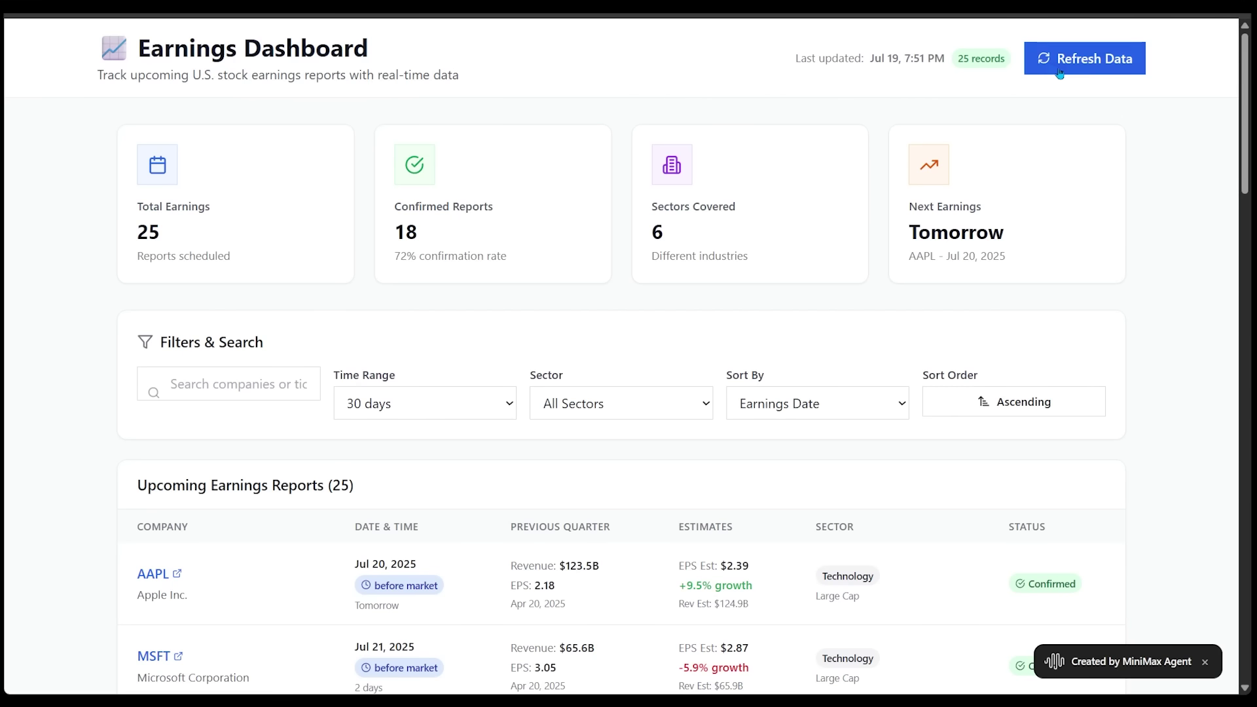
left_click(1093, 68)
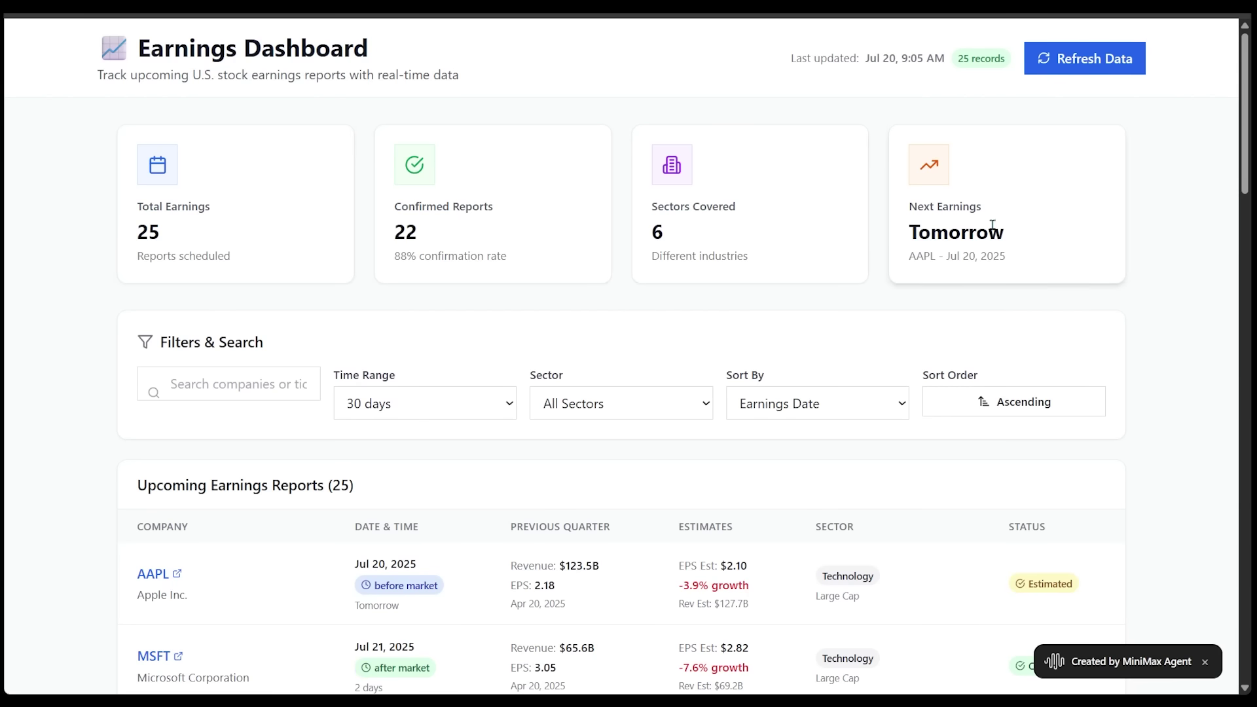
scroll(1001, 174, "down", 1)
scroll(1002, 175, "down", 2)
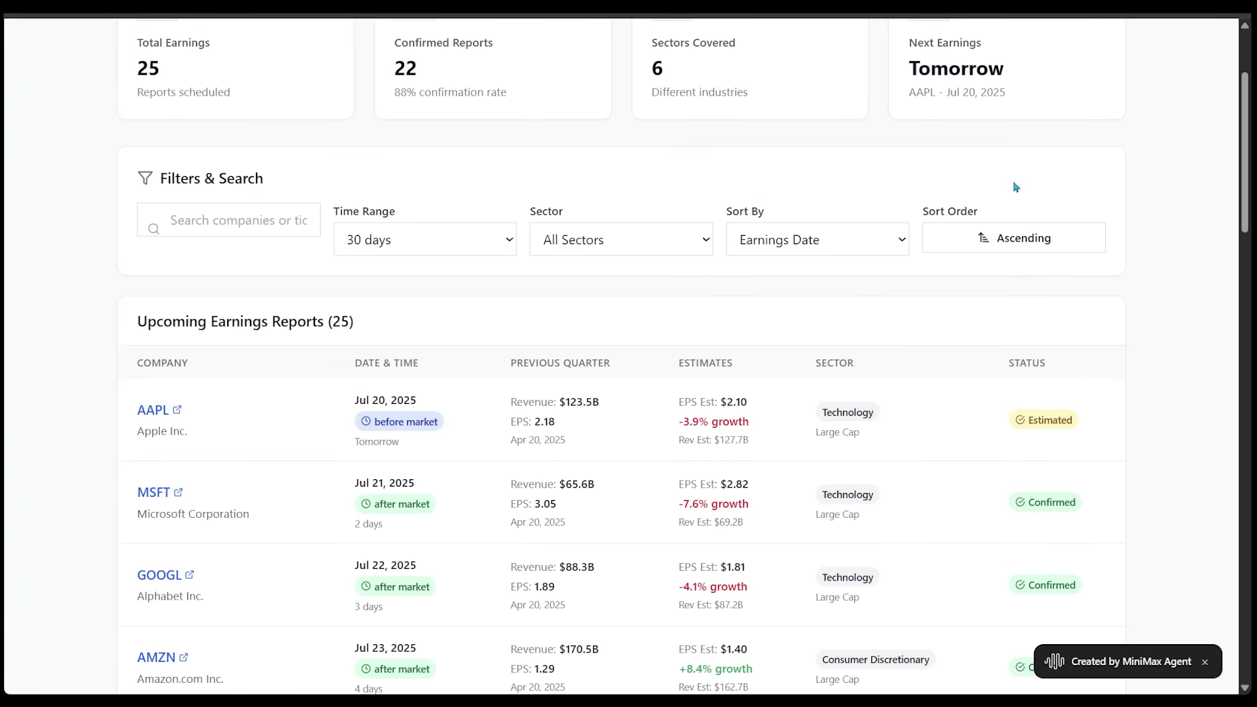
scroll(1016, 188, "down", 2)
scroll(484, 89, "down", 1)
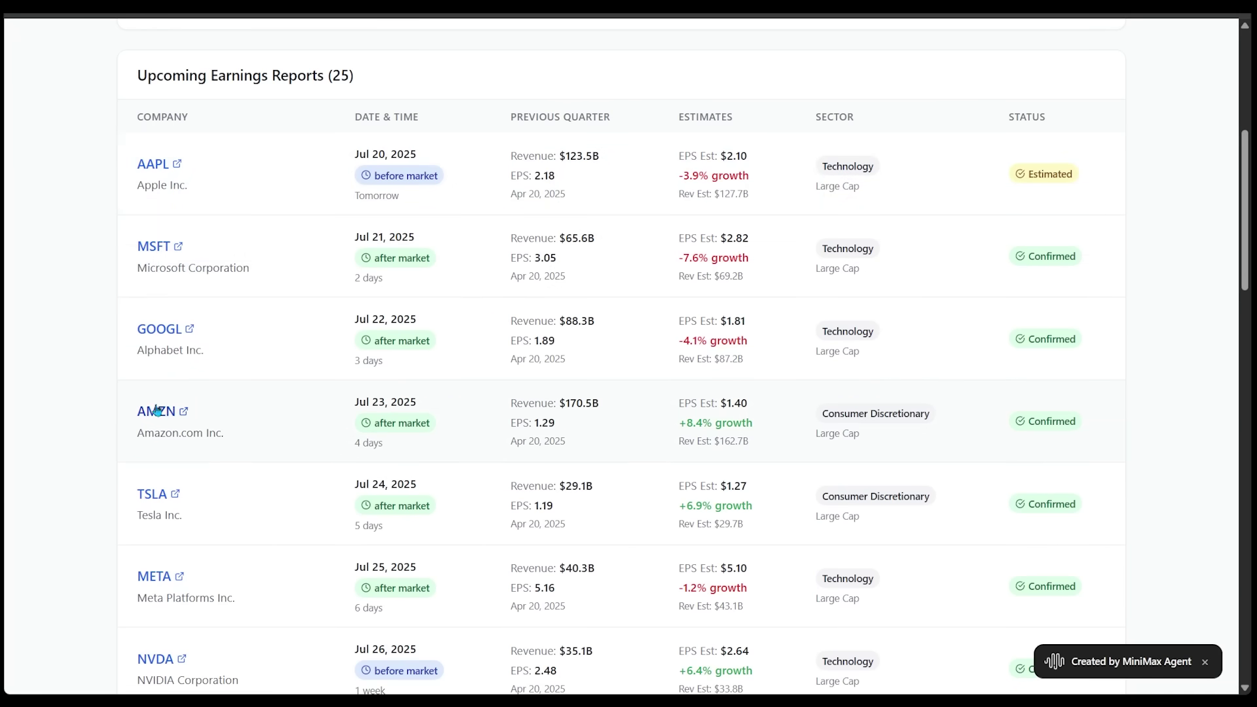
scroll(373, 242, "up", 1)
scroll(399, 292, "down", 1)
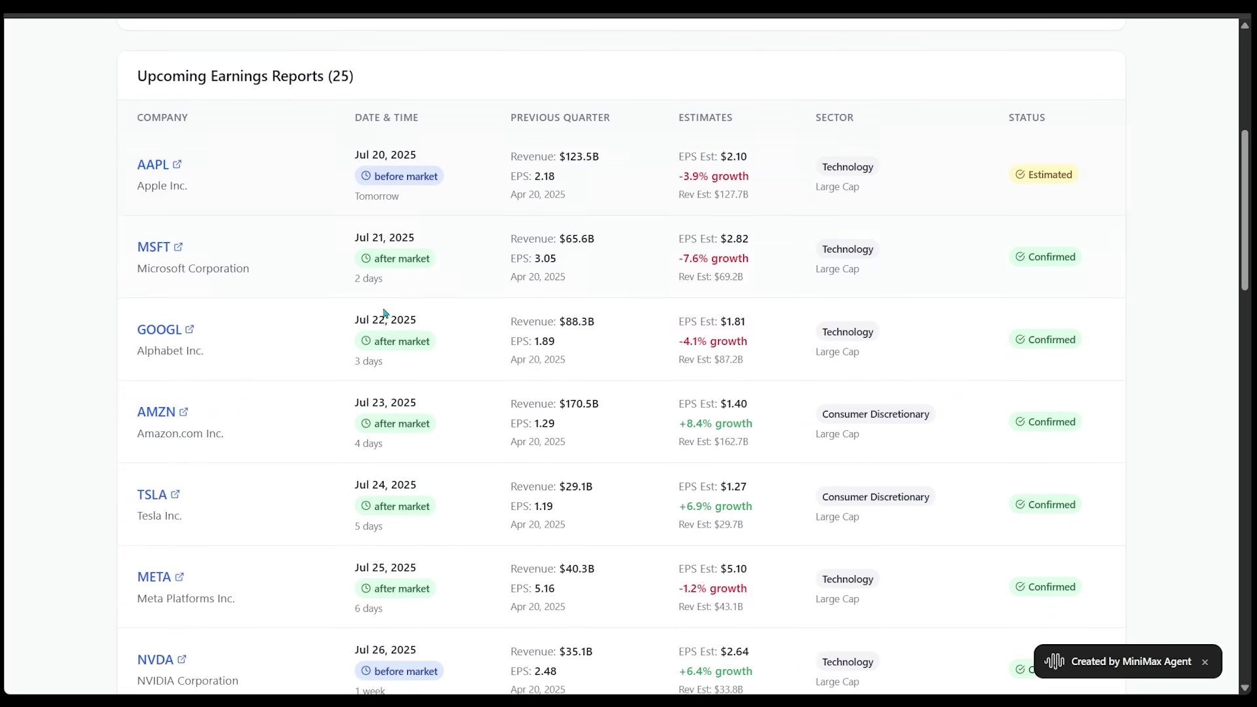
scroll(400, 281, "up", 1)
scroll(399, 282, "up", 1)
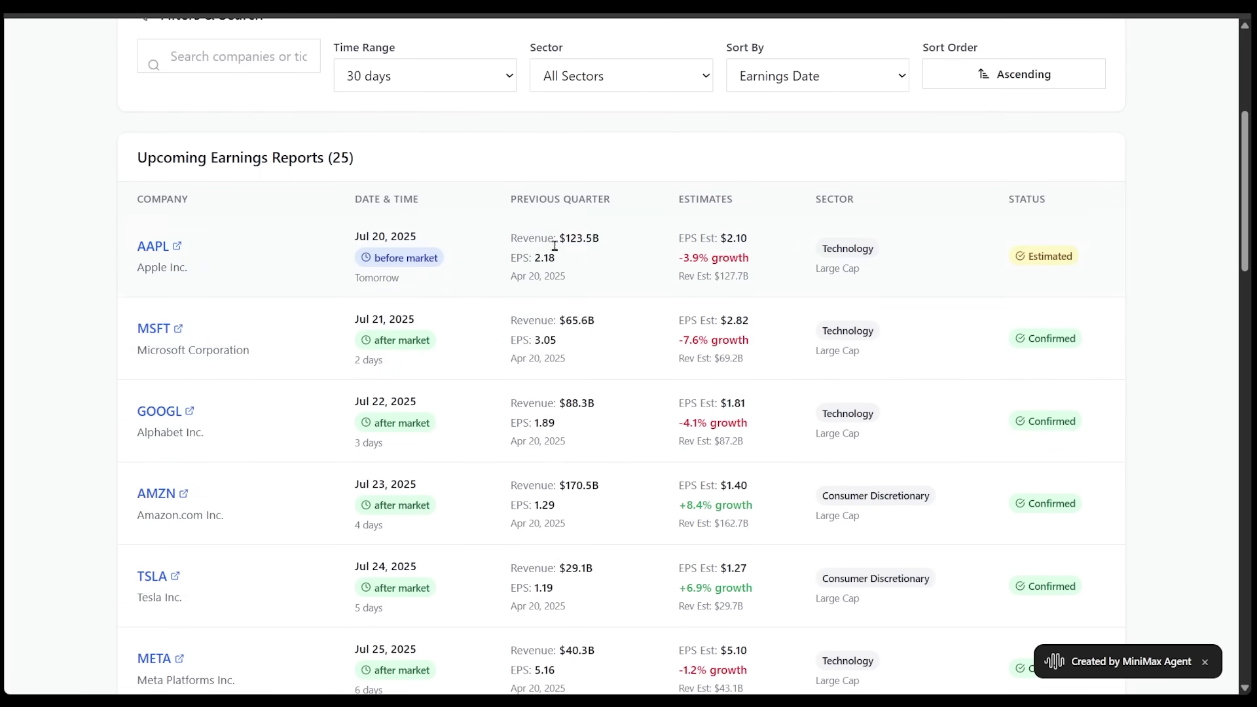
scroll(785, 199, "down", 2)
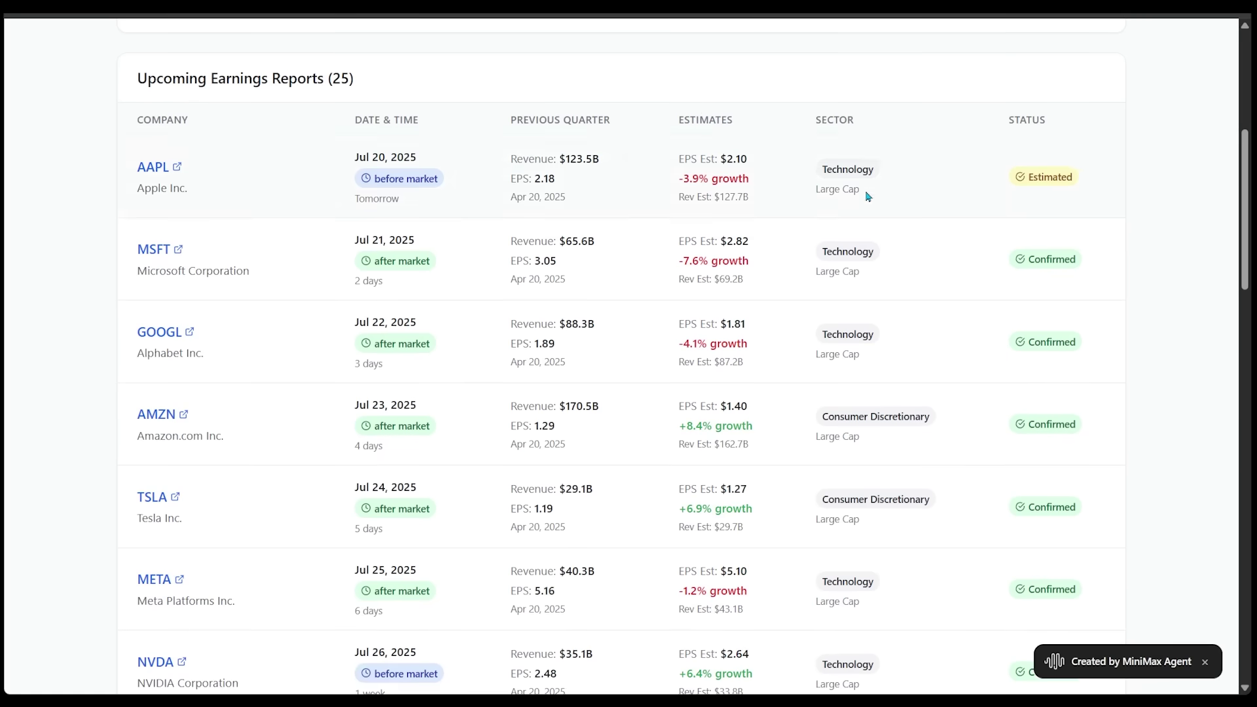
scroll(878, 196, "down", 2)
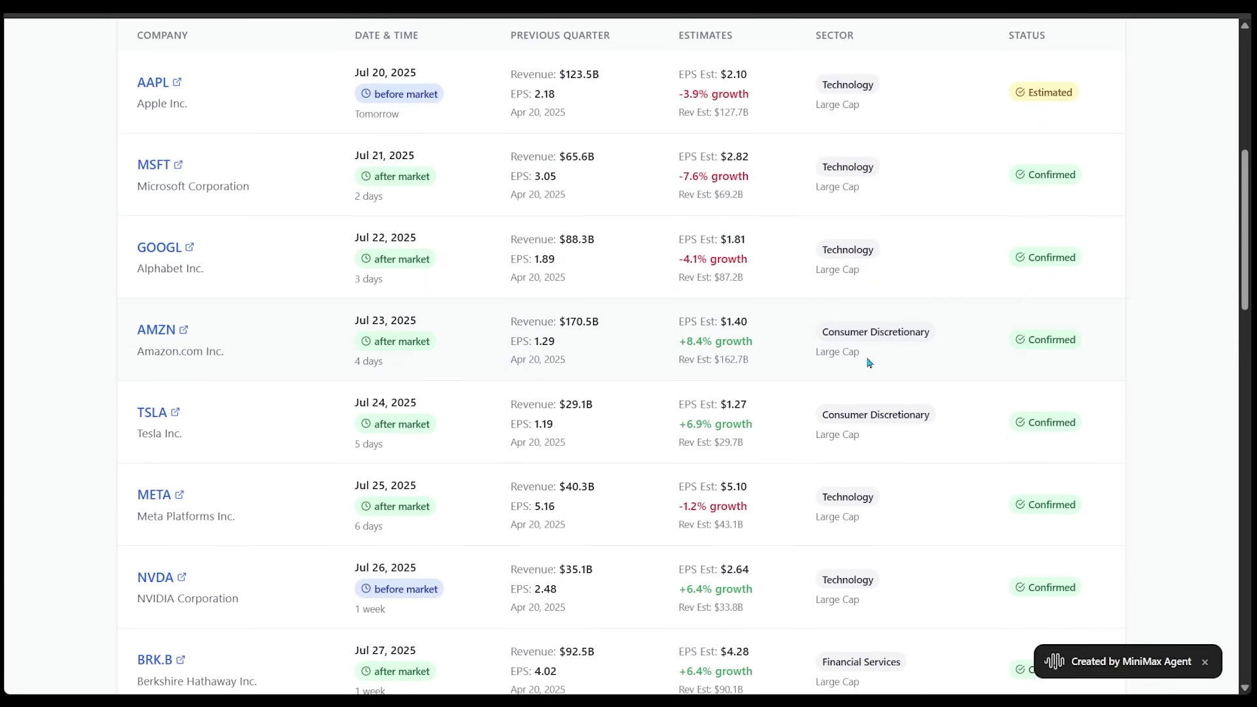
scroll(943, 294, "up", 4)
scroll(1021, 222, "down", 20)
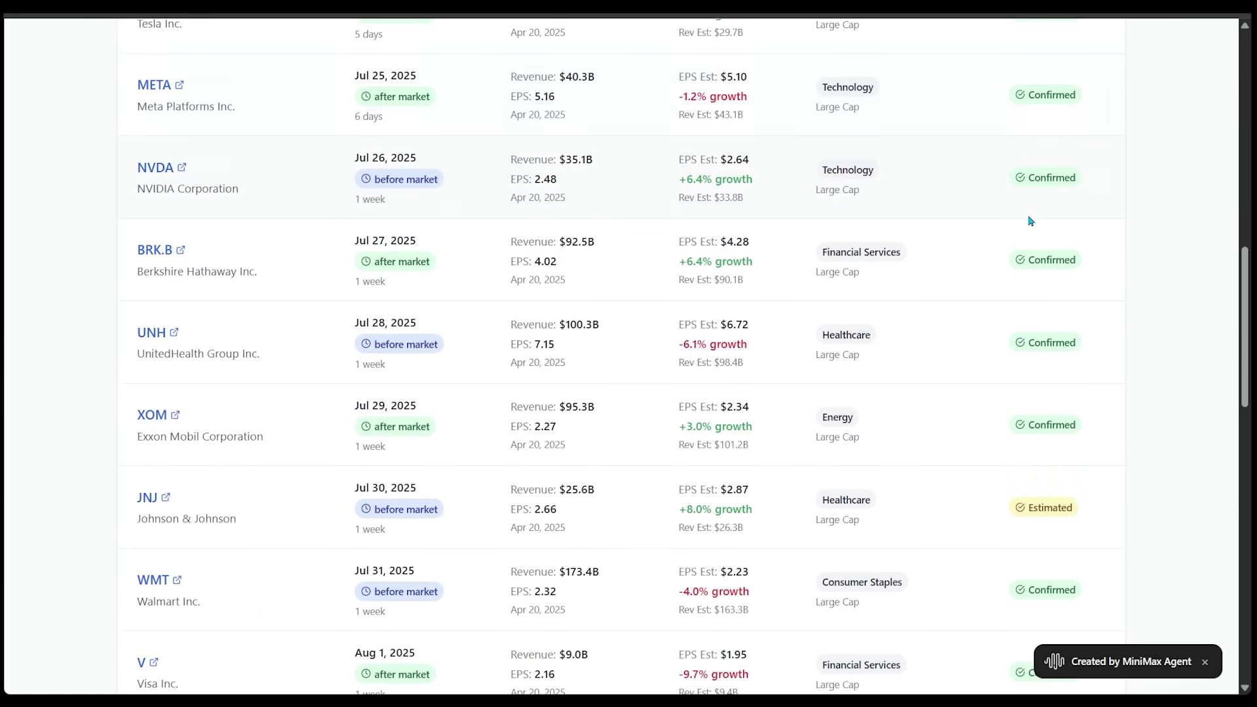
scroll(1035, 218, "down", 20)
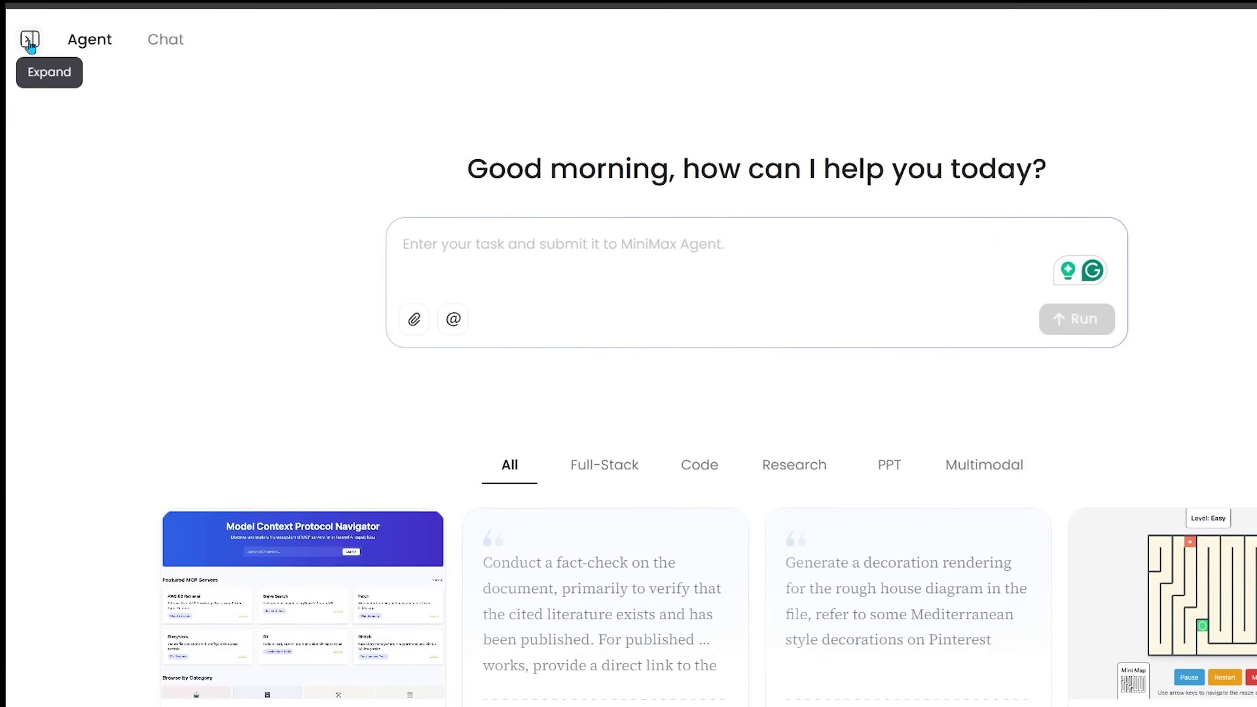
Step: Reopen 'Build a virtual museum' from Task History to check the timeline spacing fix and new URL
left_click(30, 41)
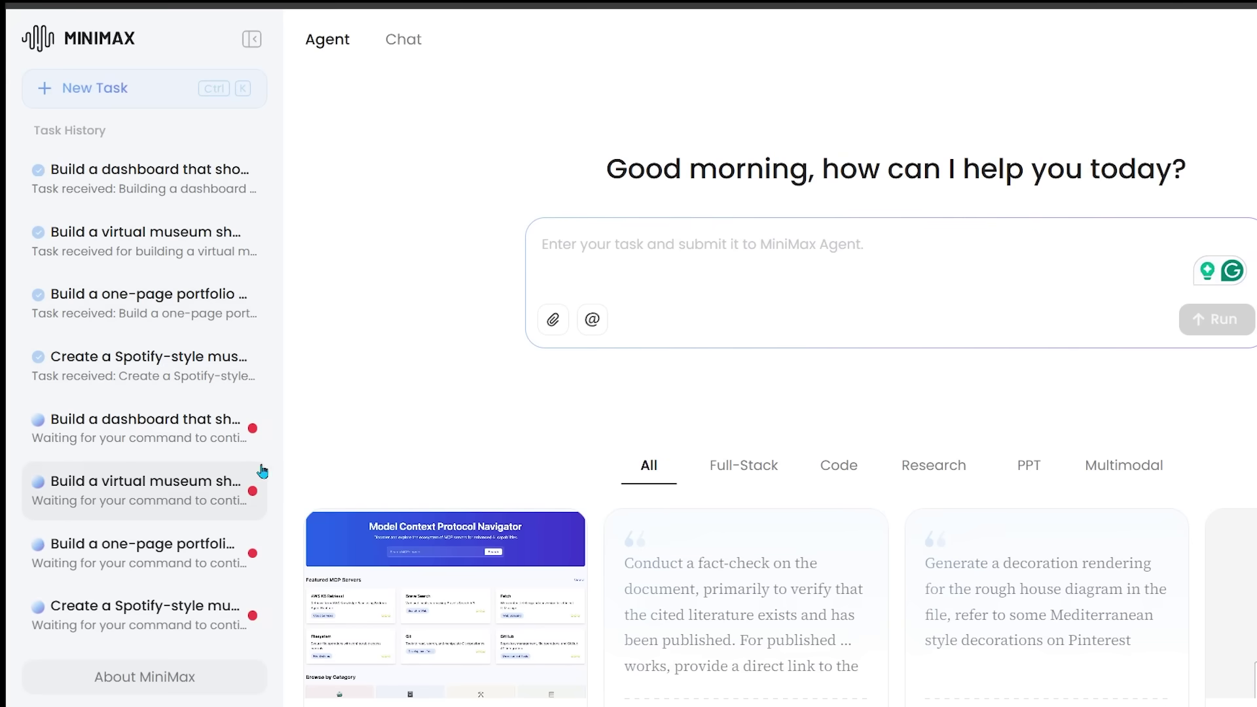
left_click(215, 487)
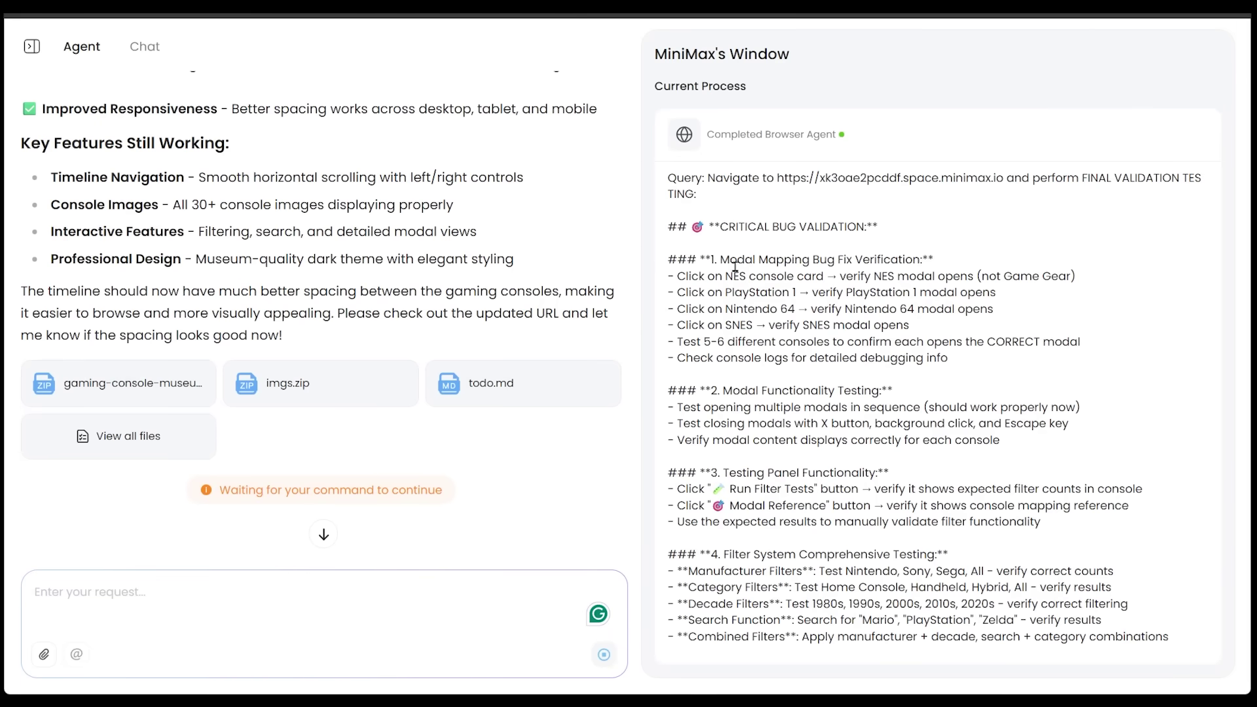
scroll(340, 328, "up", 12)
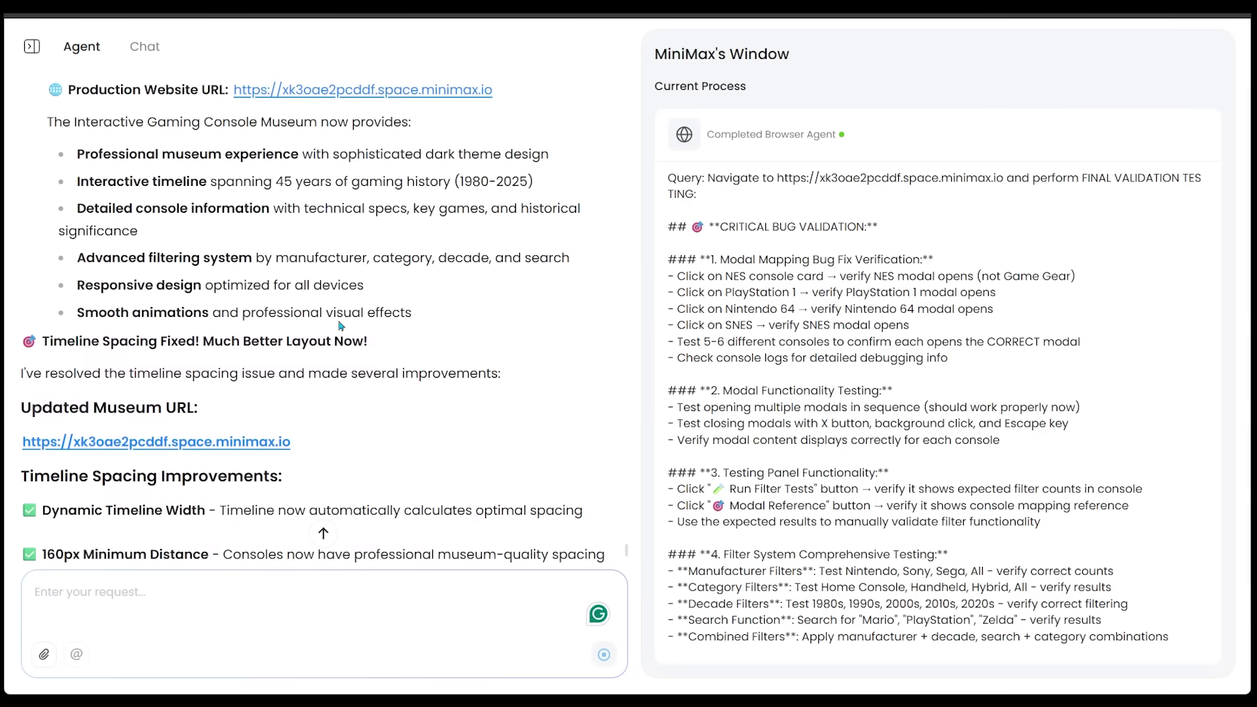
scroll(340, 325, "down", 8)
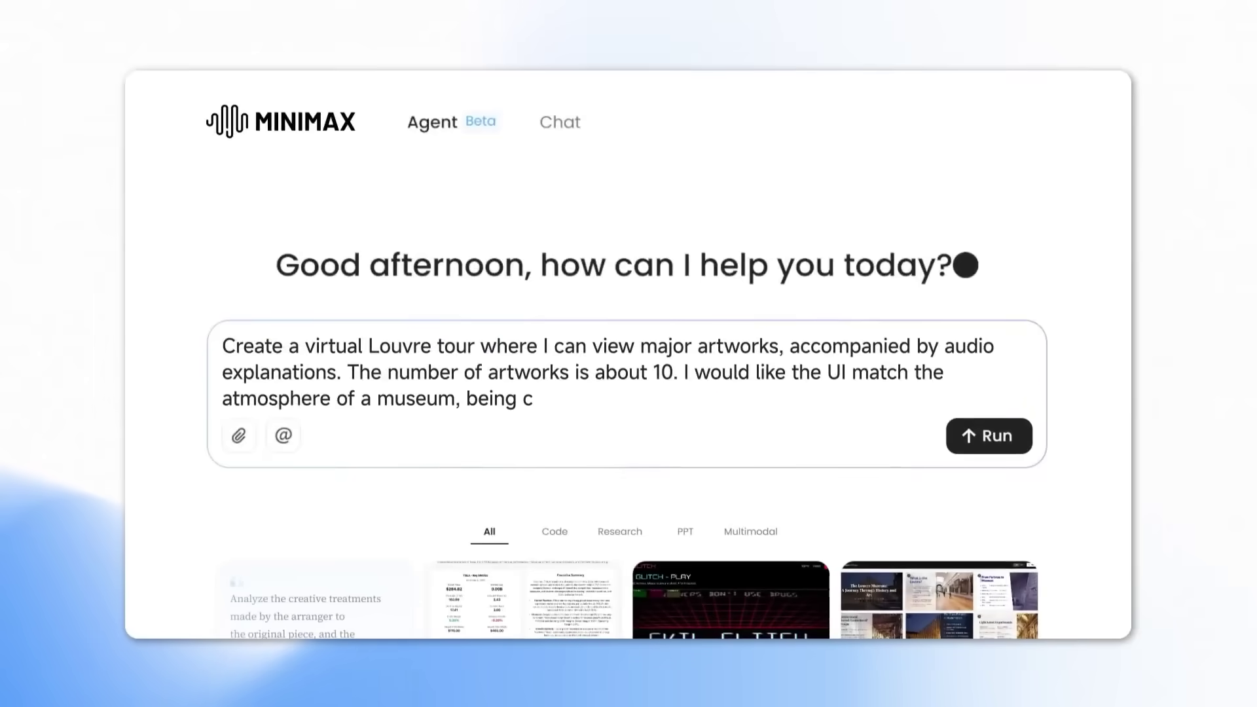
Step: Submit the virtual Louvre tour prompt for about 10 artworks with audio explanations
left_click(1015, 447)
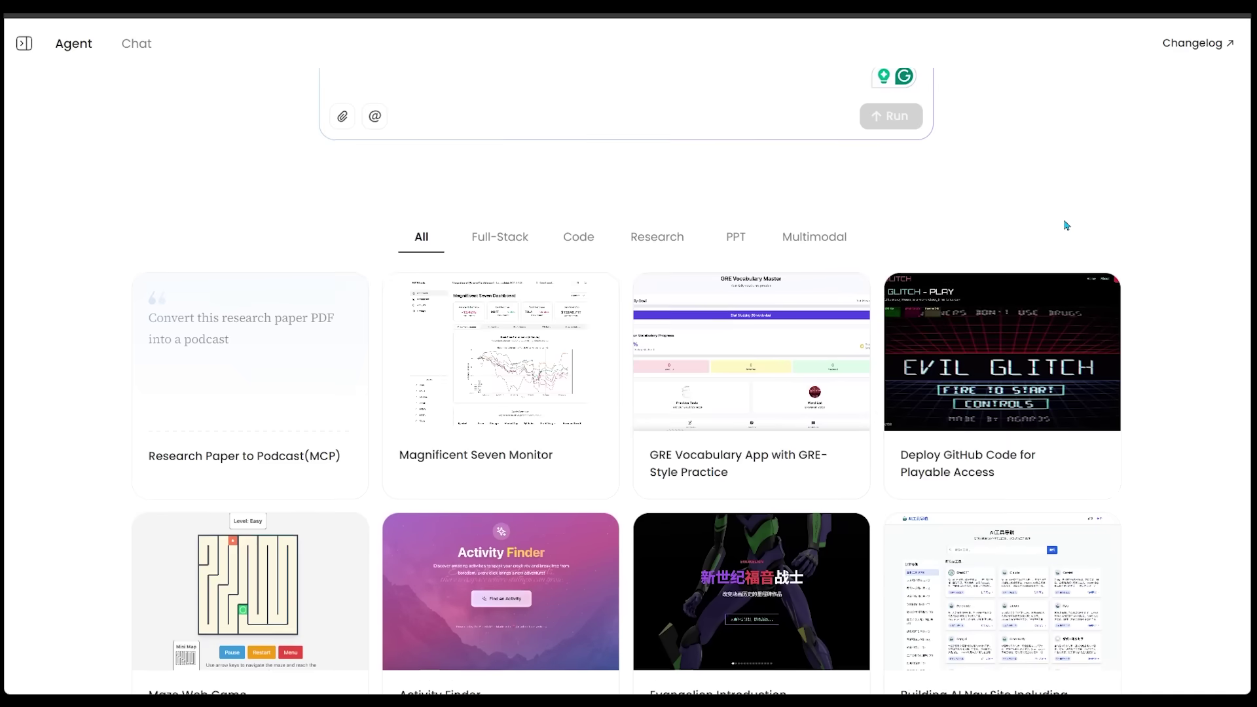
scroll(850, 151, "down", 2)
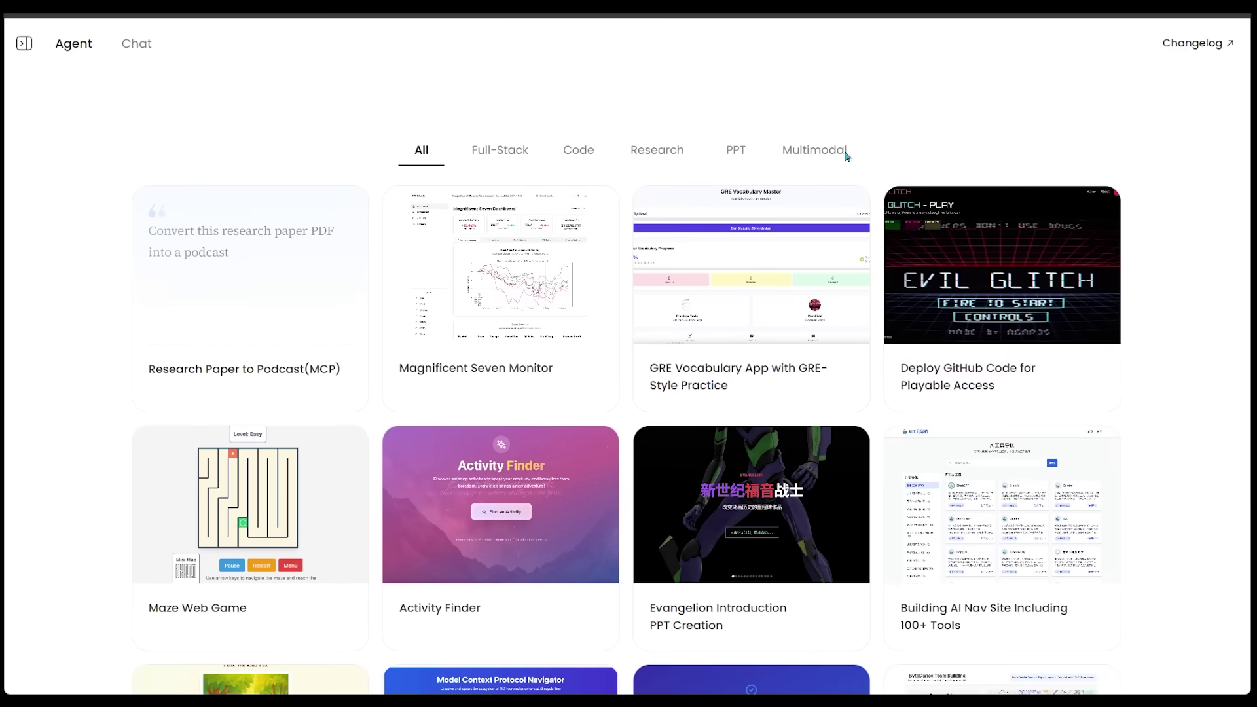